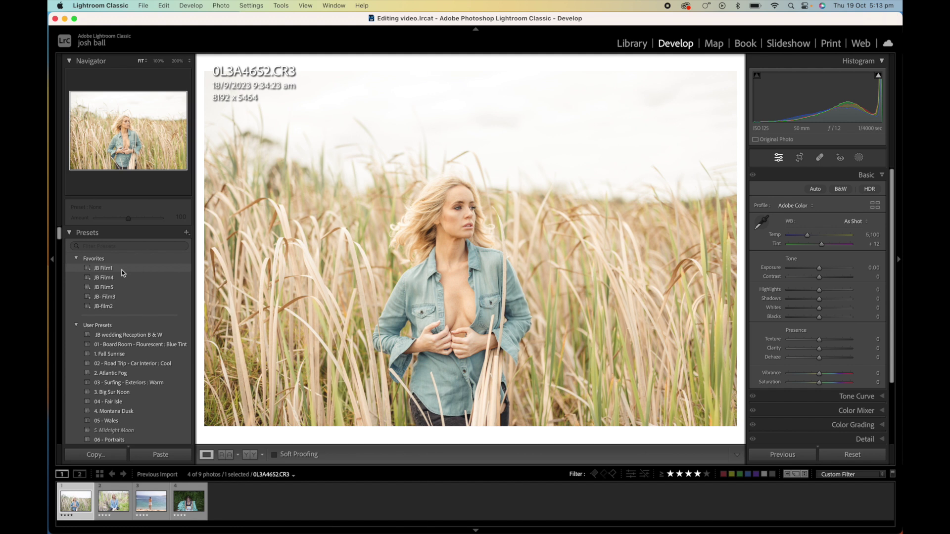
Apply the JB Film1 preset to the reed-field portrait and set the white balance temperature to 4,861.
left_click(121, 271)
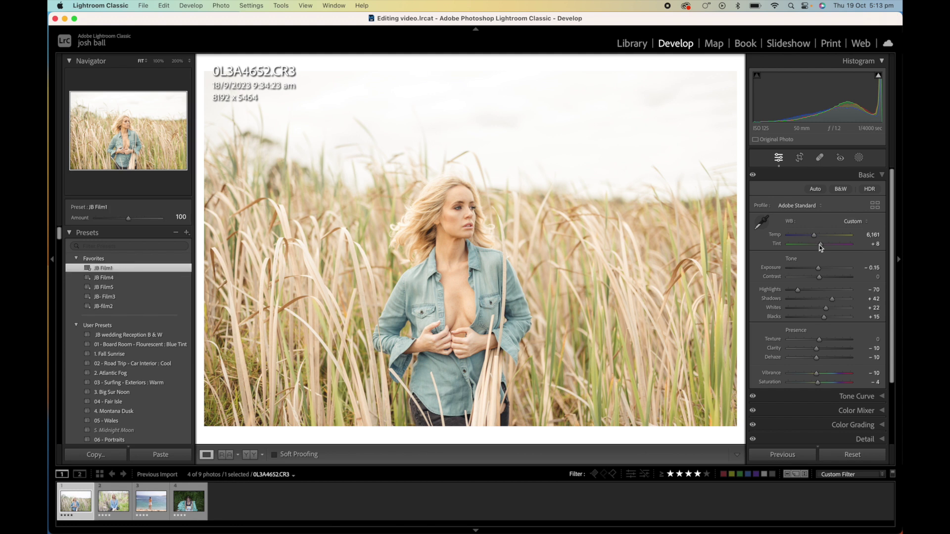
left_click(874, 236)
type("5261")
key("Return")
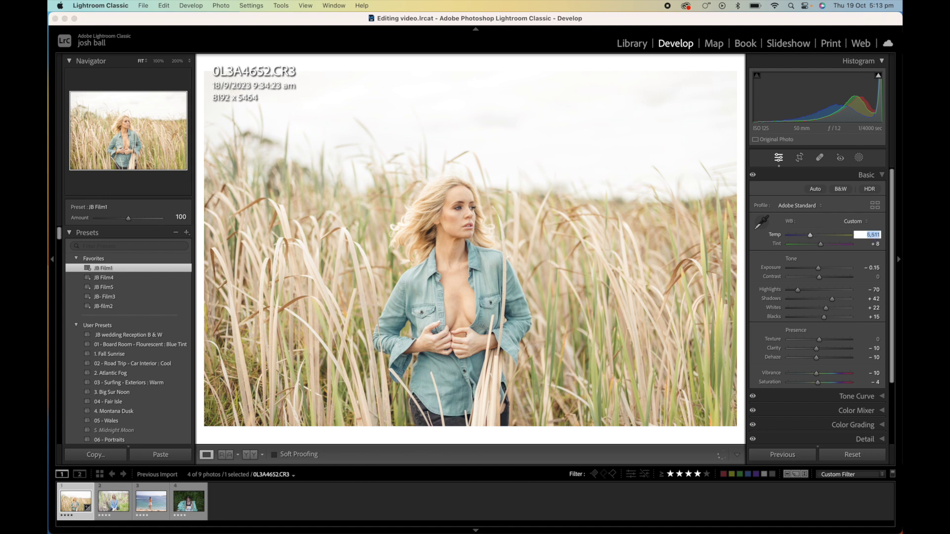
type("4861")
key("Return")
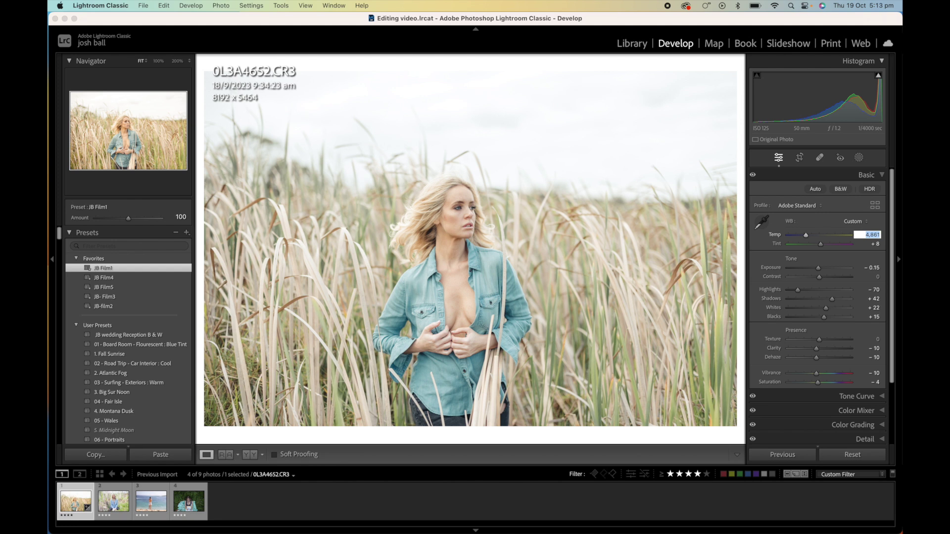
Lower the photo's exposure to −0.55.
left_click(867, 267)
type("-0.25")
key("Return")
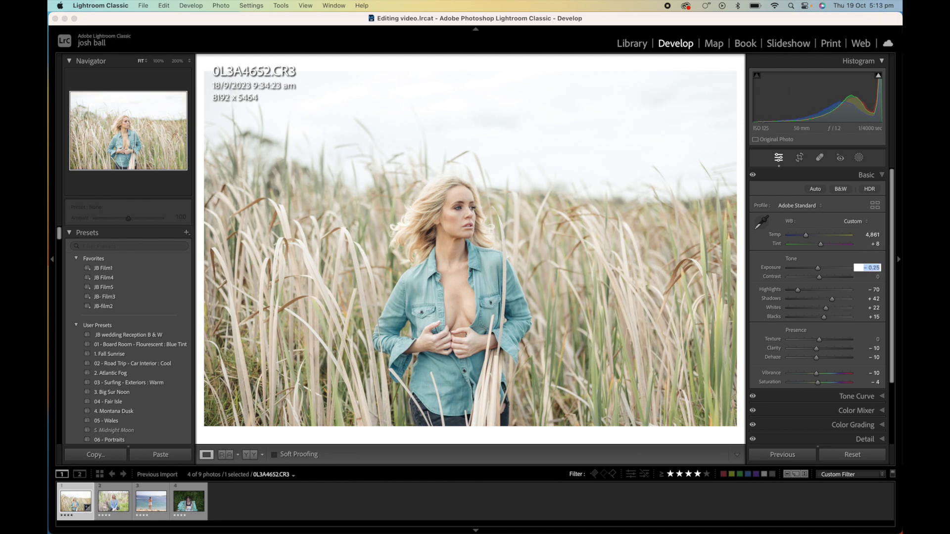
type("-0.75")
key("Return")
type("-0.65")
key("Return")
type("-0.55")
key("Return")
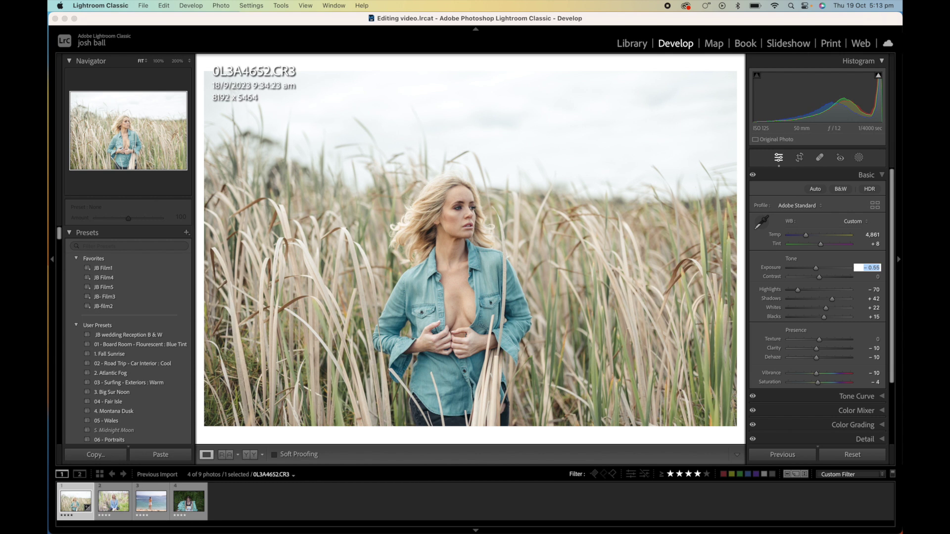
left_click(839, 251)
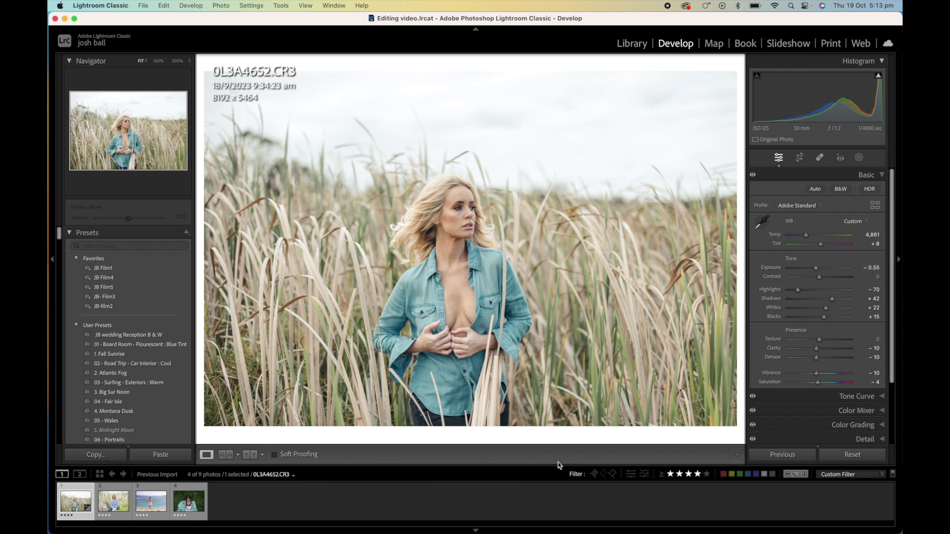
Set Whites to −14, Blacks to −6 and Shadows to +31, comparing the edit with the unedited photo.
key("backslash")
key("backslash")
key("backslash")
key("backslash")
key("backslash")
key("backslash")
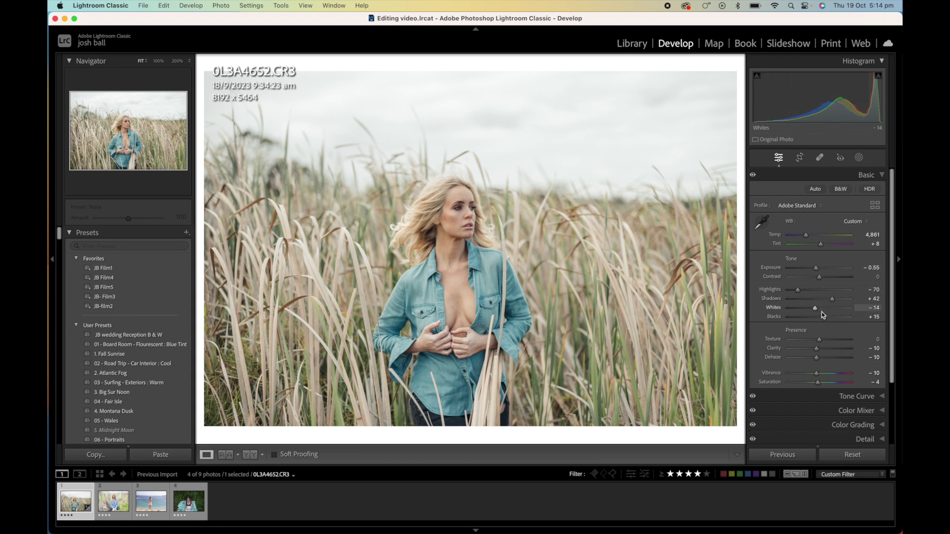
left_click_drag(825, 317, 829, 300)
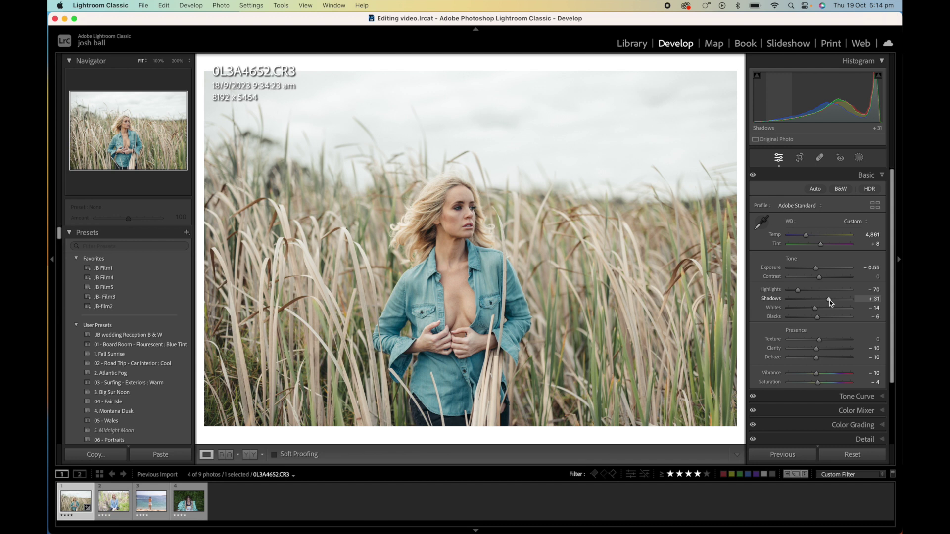
key("backslash")
key("backslash")
key("backslash")
key("backslash")
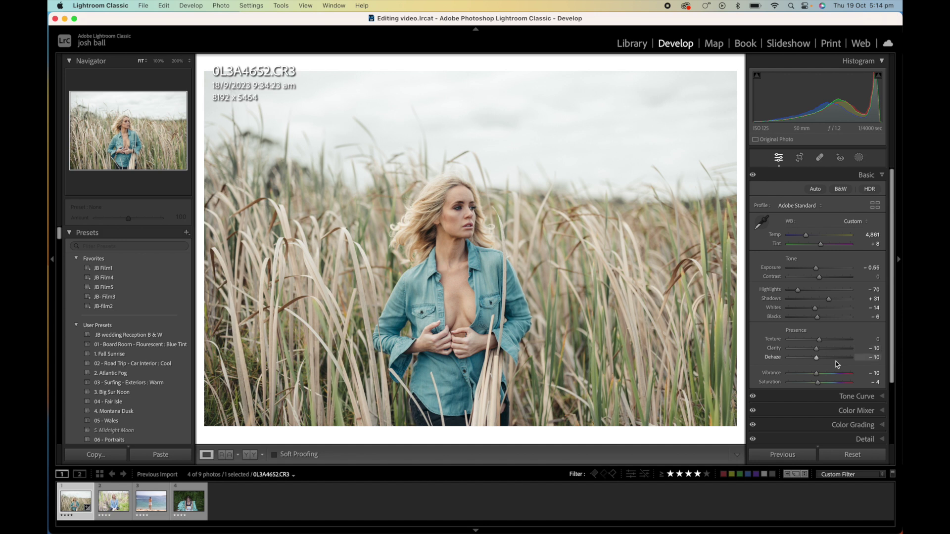
Set the vibrance to −2 and compare the edit with the unedited photo.
left_click(874, 375)
key("Up")
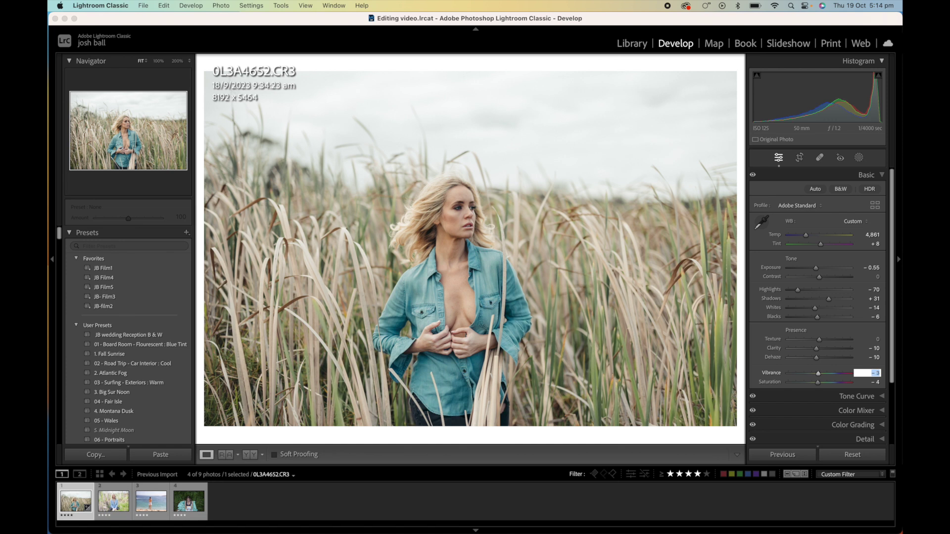
key("Return")
key("backslash")
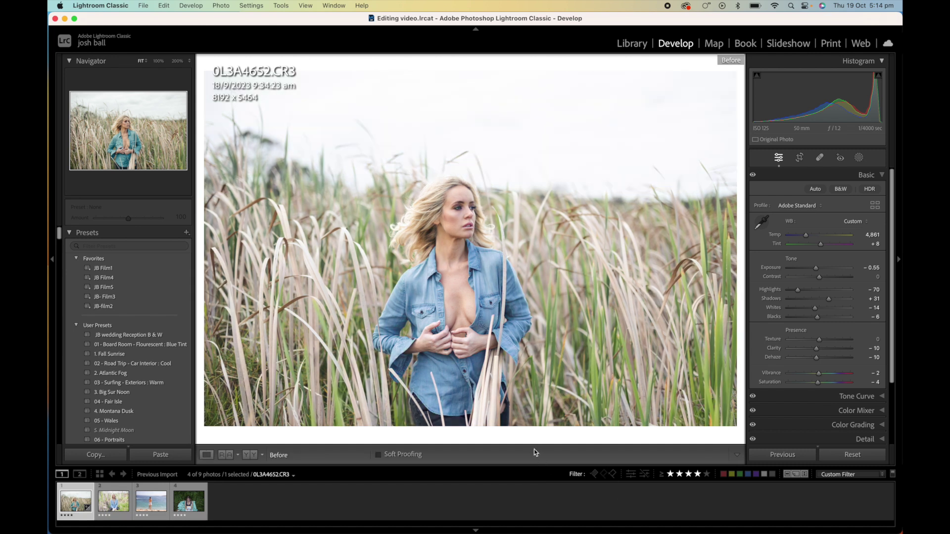
key("backslash")
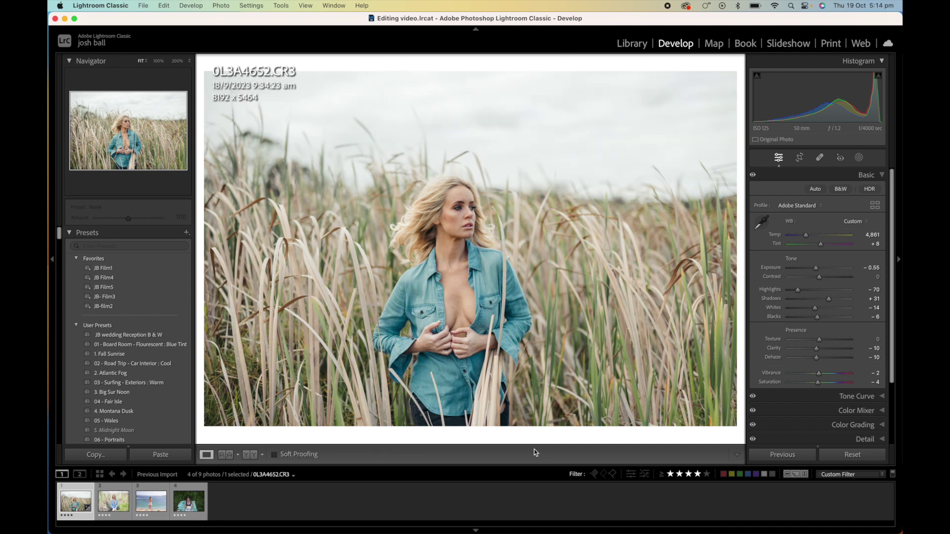
key("backslash")
key("backslash")
Set the grain amount to 21 and the contrast to −4.
key("super+1")
key("super+8")
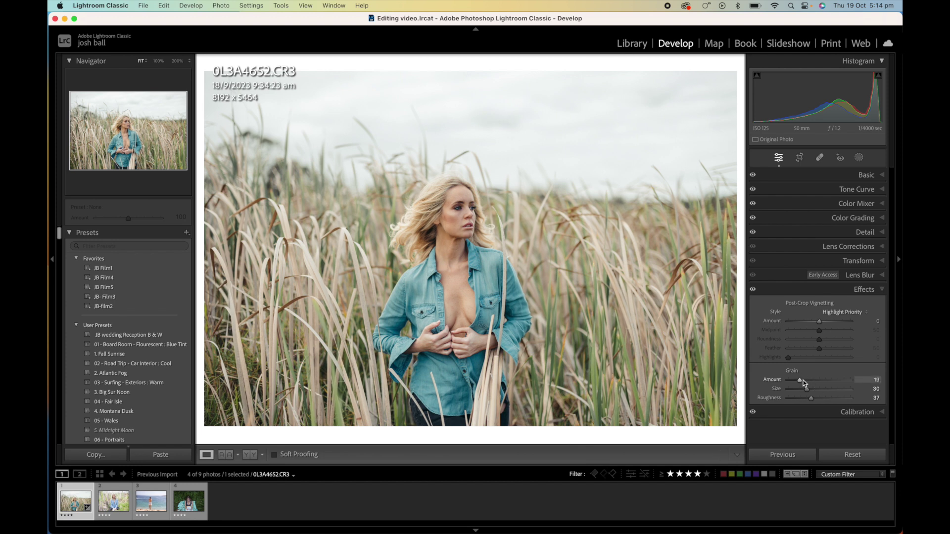
key("super+1")
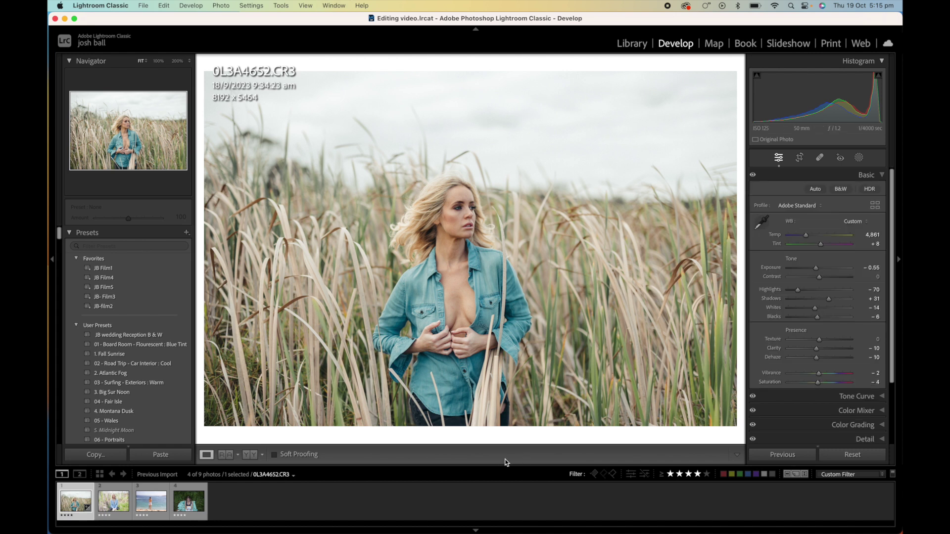
left_click(875, 277)
key("Down")
key("Down")
key("Return")
Crop the photo to 7514 x 5012 in its original aspect ratio, trimming sky above and keeping the woman near the centre.
key("r")
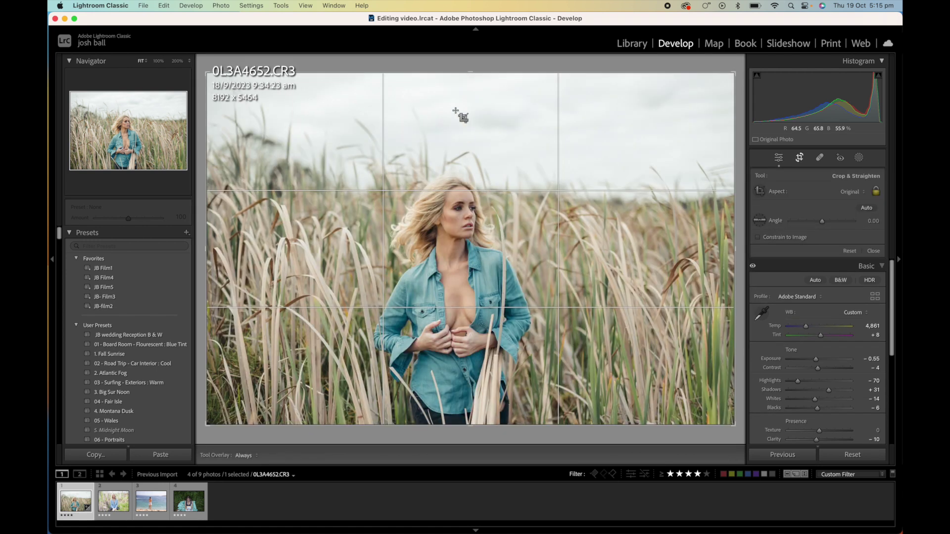
left_click_drag(464, 77, 465, 85)
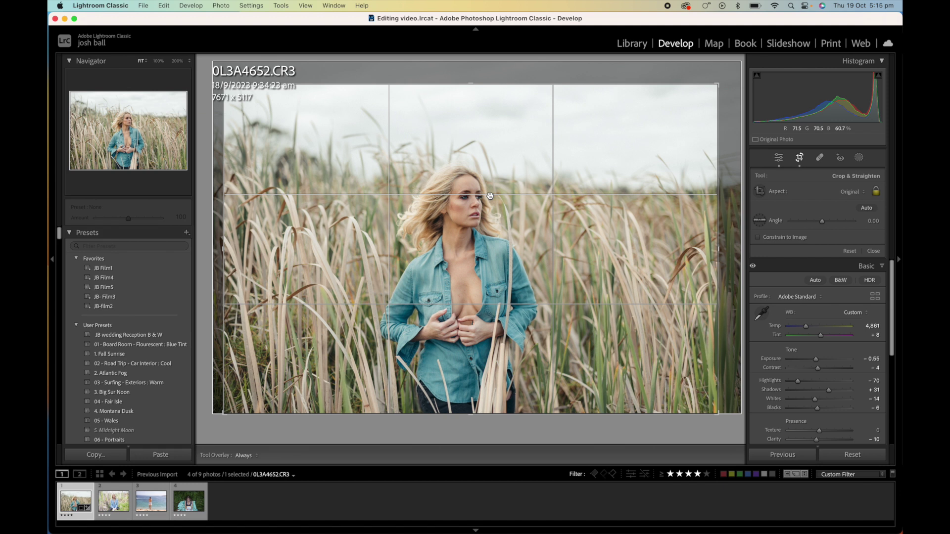
left_click_drag(511, 193, 461, 192)
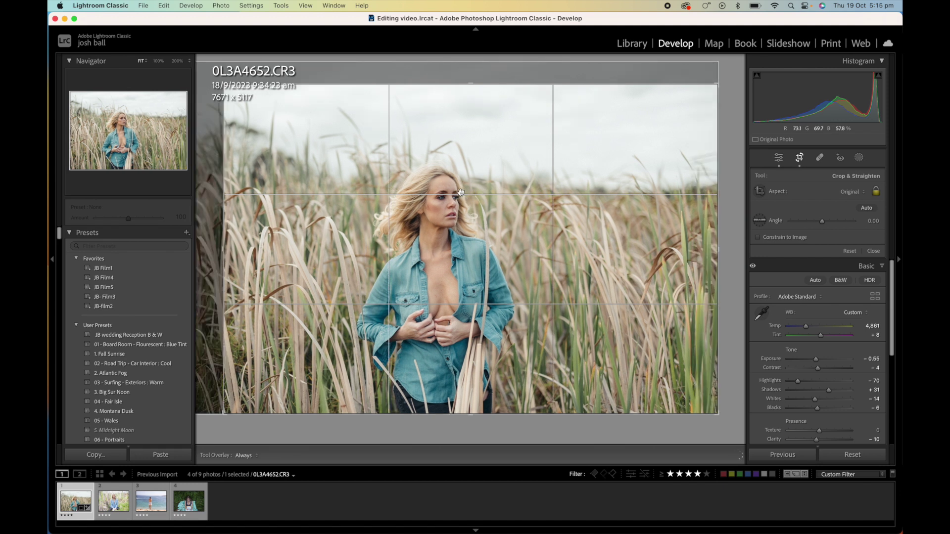
left_click_drag(225, 85, 242, 86)
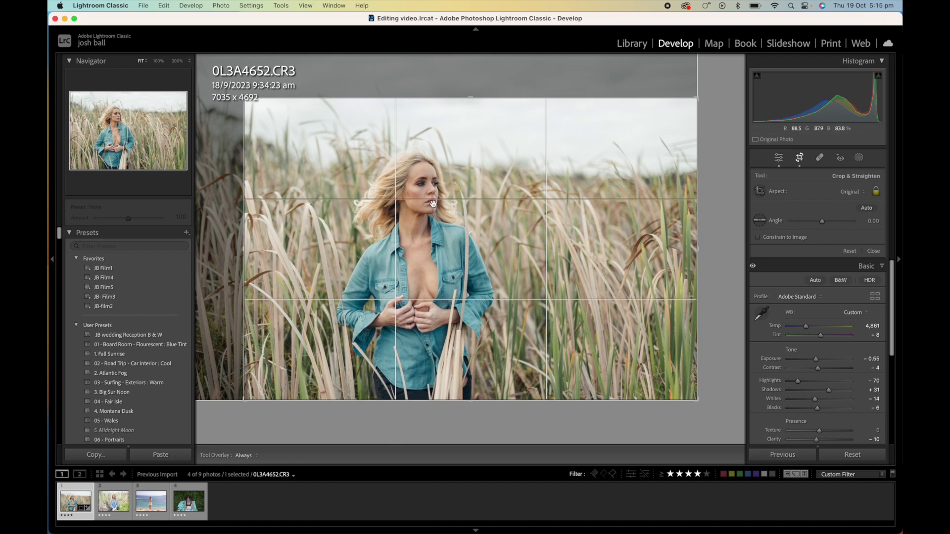
left_click_drag(246, 98, 206, 80)
left_click_drag(724, 80, 712, 87)
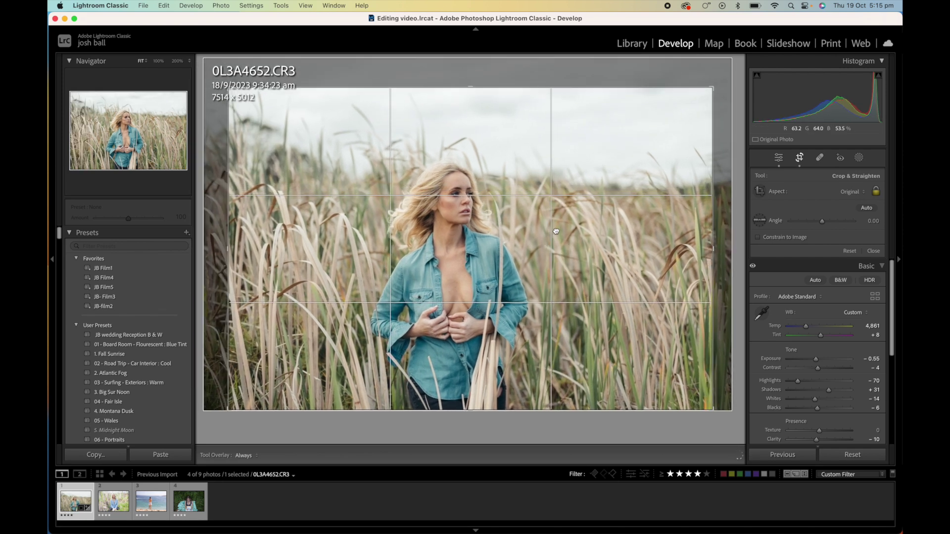
left_click_drag(559, 232, 567, 232)
key("Return")
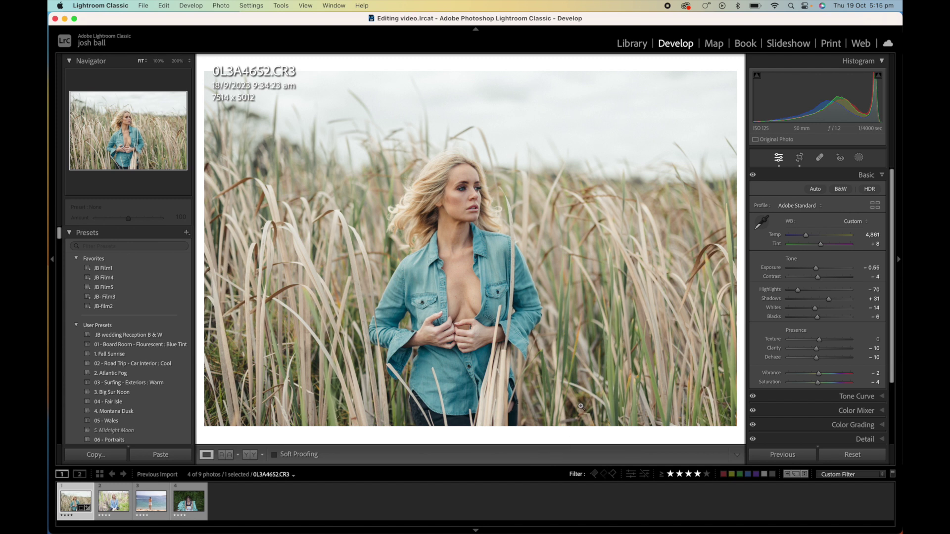
Reduce the colour mix saturation of purple to −71 and magenta to −57.
key("super+3")
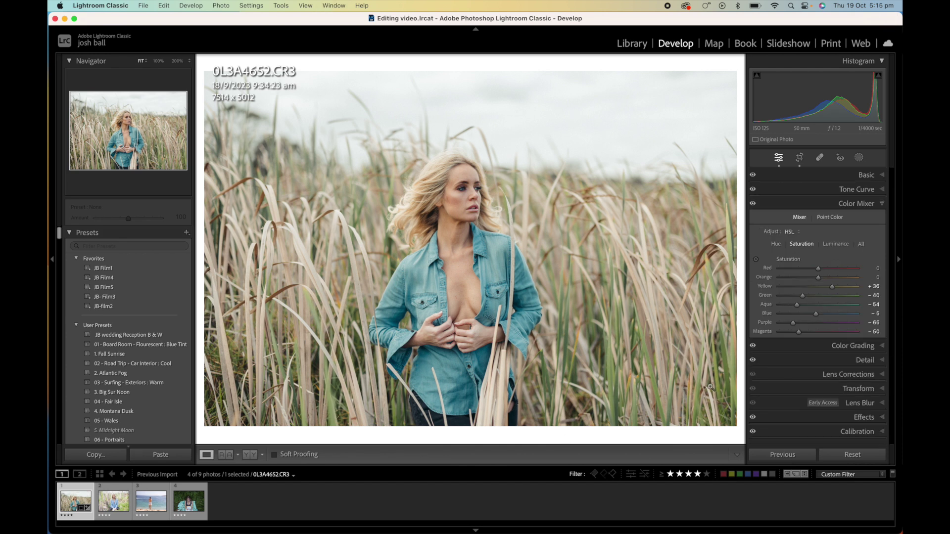
left_click_drag(796, 332, 791, 325)
Pull down the upper highlight point of the tone curve and lower the white endpoint to an output of 248.
key("super+2")
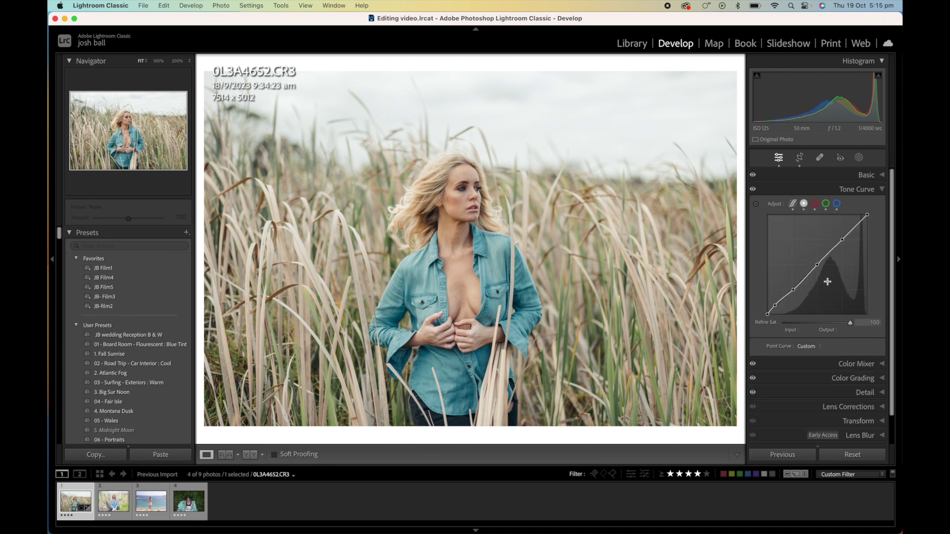
left_click_drag(842, 240, 841, 247)
left_click_drag(867, 217, 868, 216)
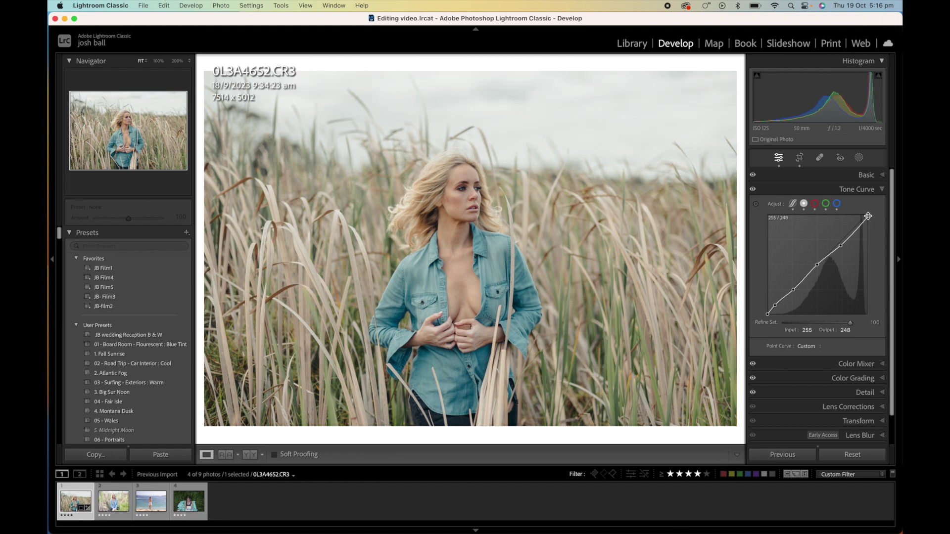
Set the texture to −4 and the temperature to 4,961, then compare with the unedited photo.
key("super+1")
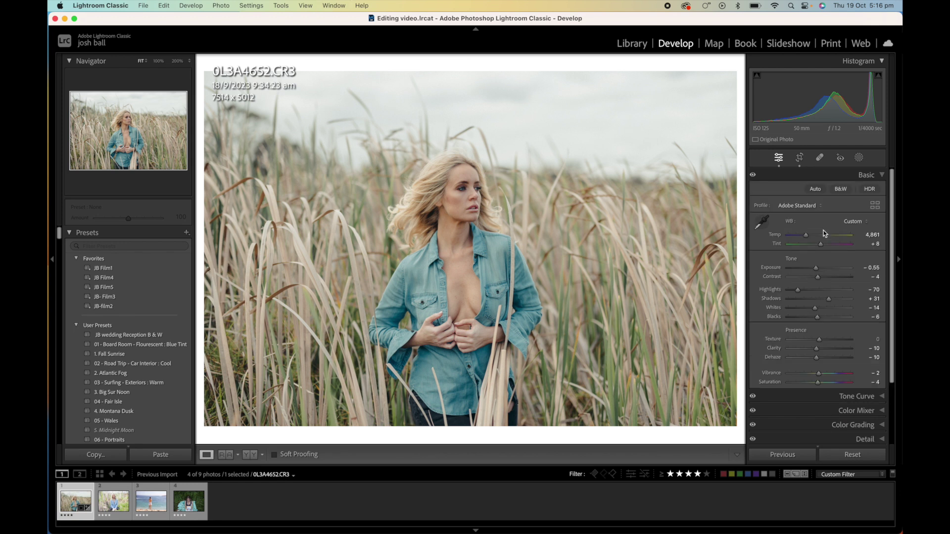
left_click(872, 340)
type("-4")
key("Return")
left_click(871, 235)
key("Up")
key("Return")
key("backslash")
key("backslash")
Review the Color Mixer, Color Grading, Lens Corrections, Transform and Effects settings, and compare the edit with the unedited photo.
key("super+3")
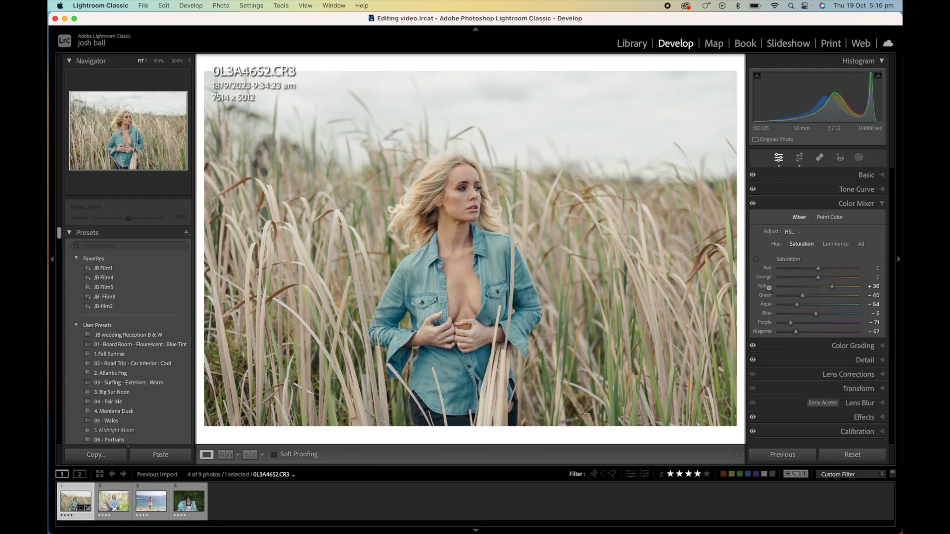
key("super+4")
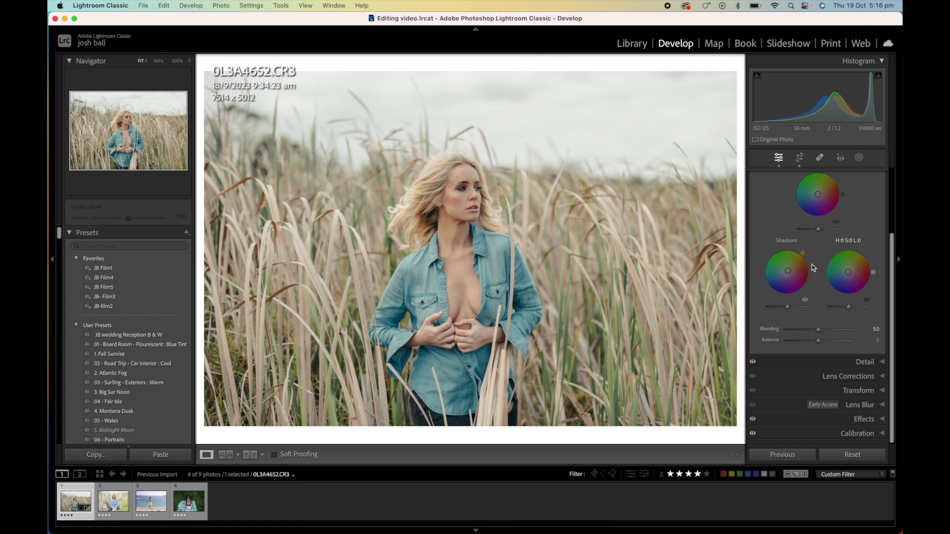
scroll(838, 248, "up", 3)
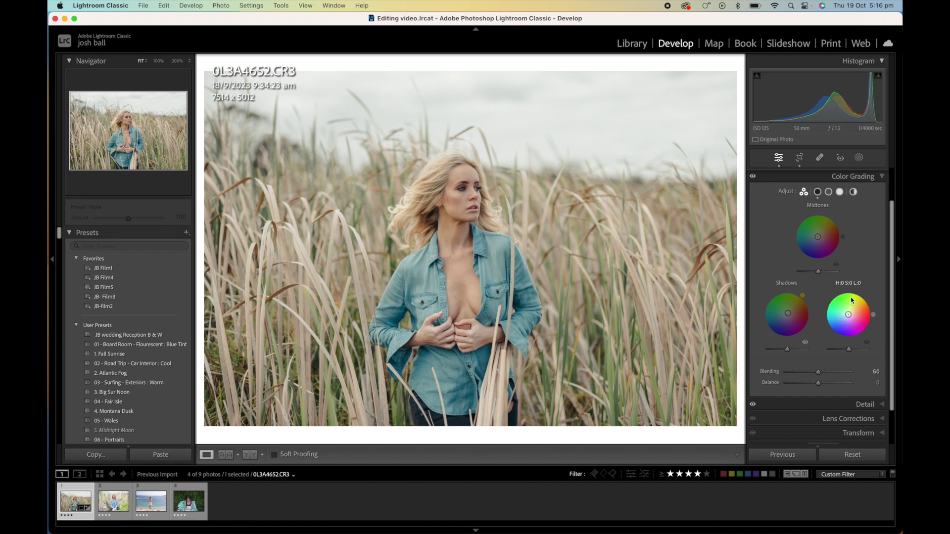
scroll(851, 300, "down", 3)
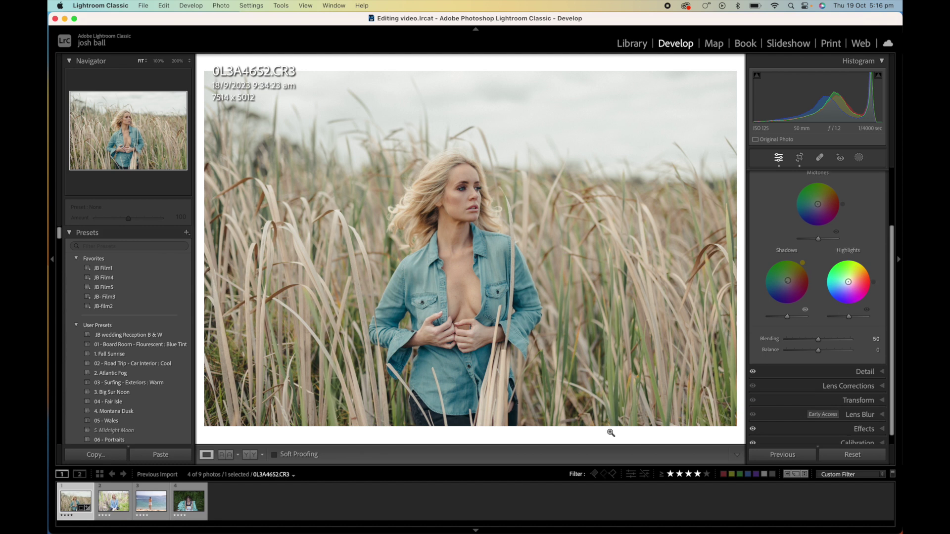
key("backslash")
key("backslash")
key("super+6")
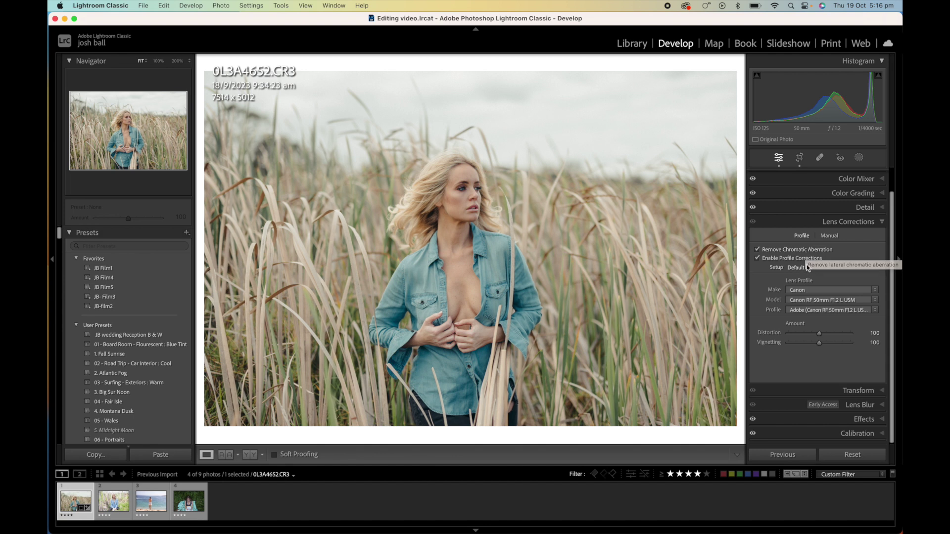
key("super+7")
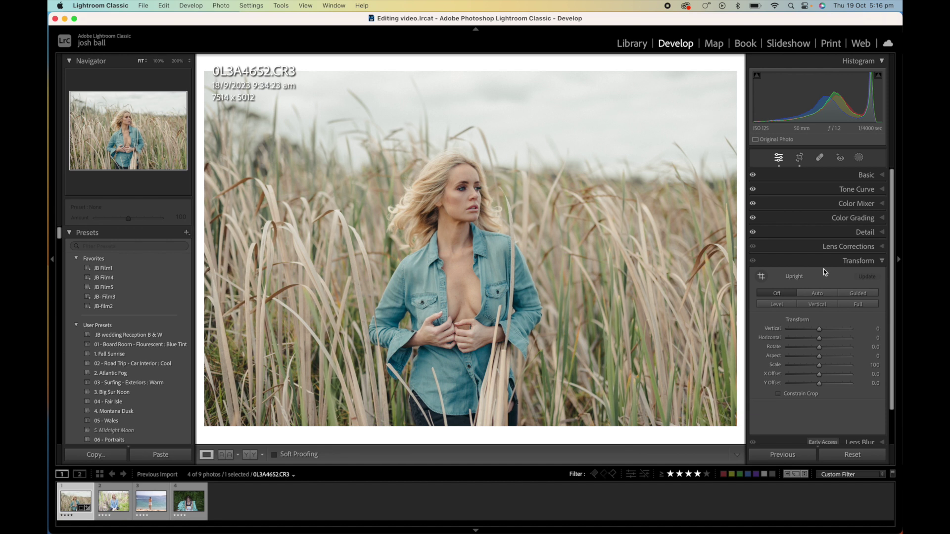
key("super+8")
key("super+9")
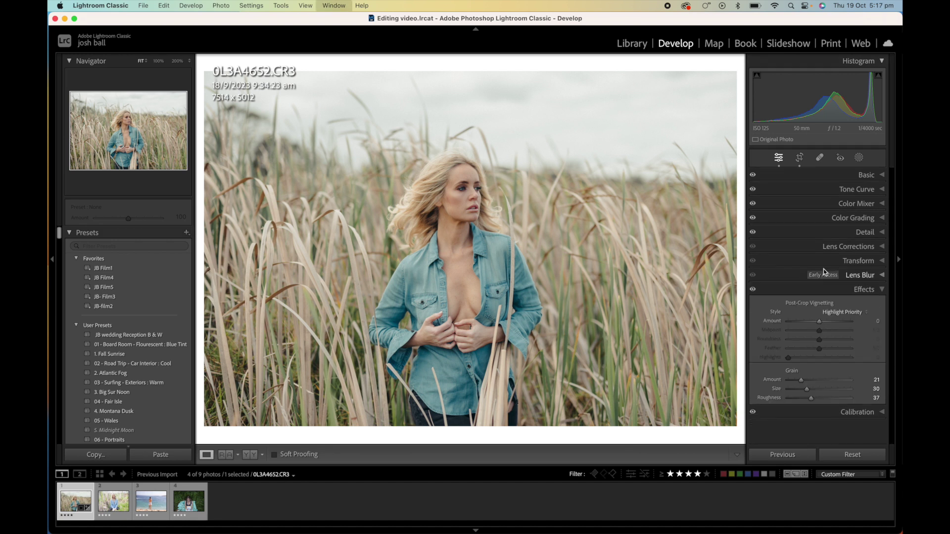
key("super+1")
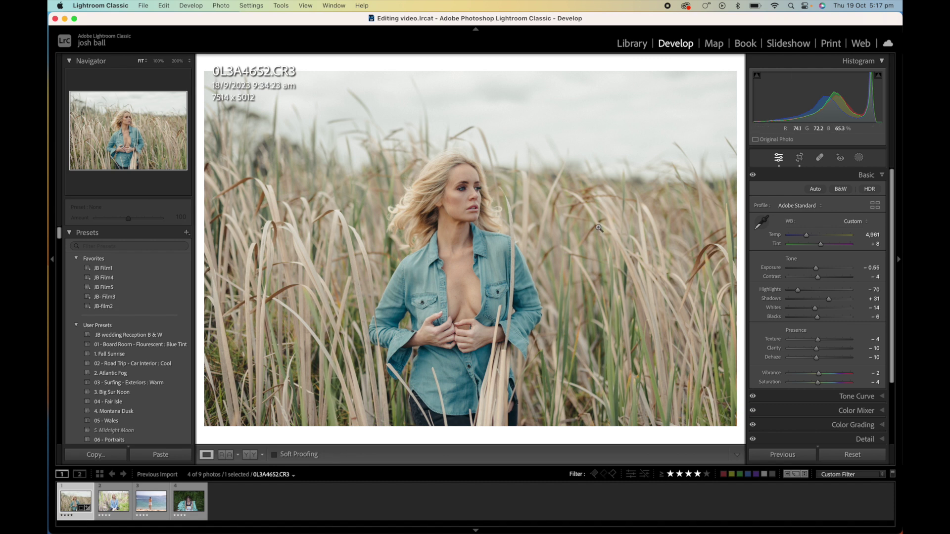
Create a subject mask on the woman and set its exposure to 0.10.
left_click(859, 159)
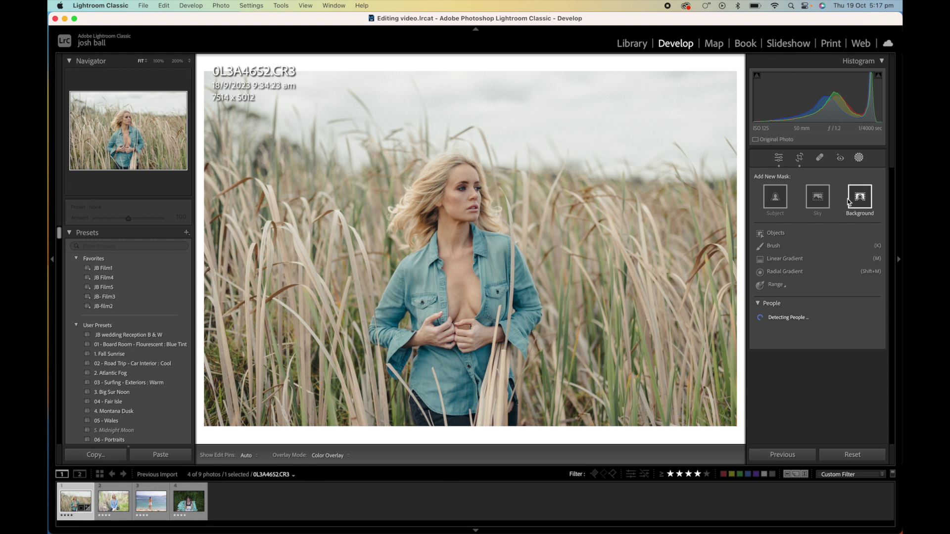
left_click(777, 199)
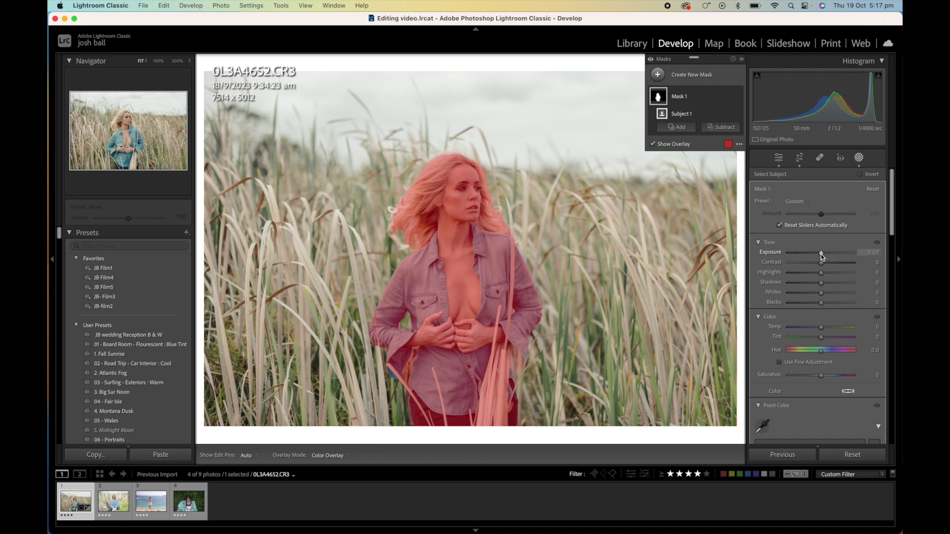
left_click(866, 253)
type("0.1")
key("Return")
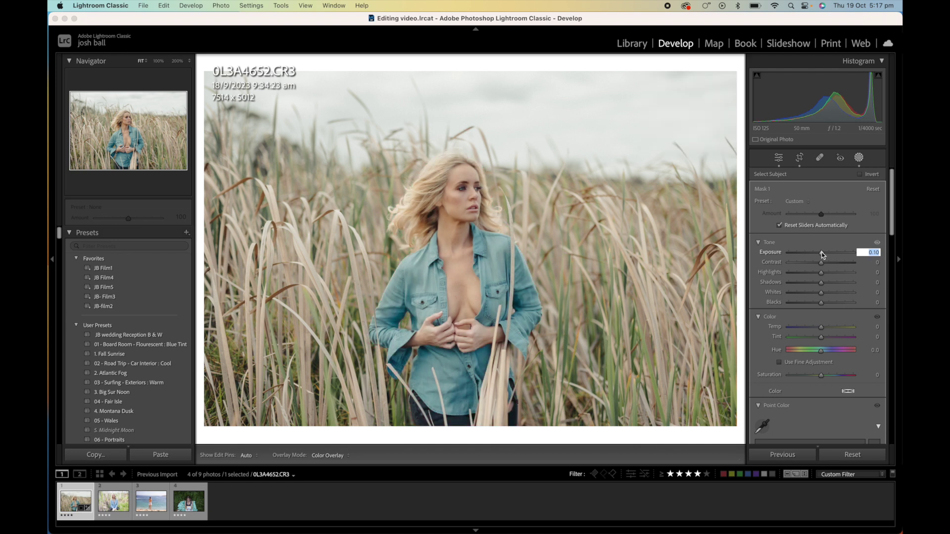
Set the subject mask's shadows to 7 and its clarity to 6.
left_click_drag(820, 287, 822, 287)
scroll(820, 338, "down", 10)
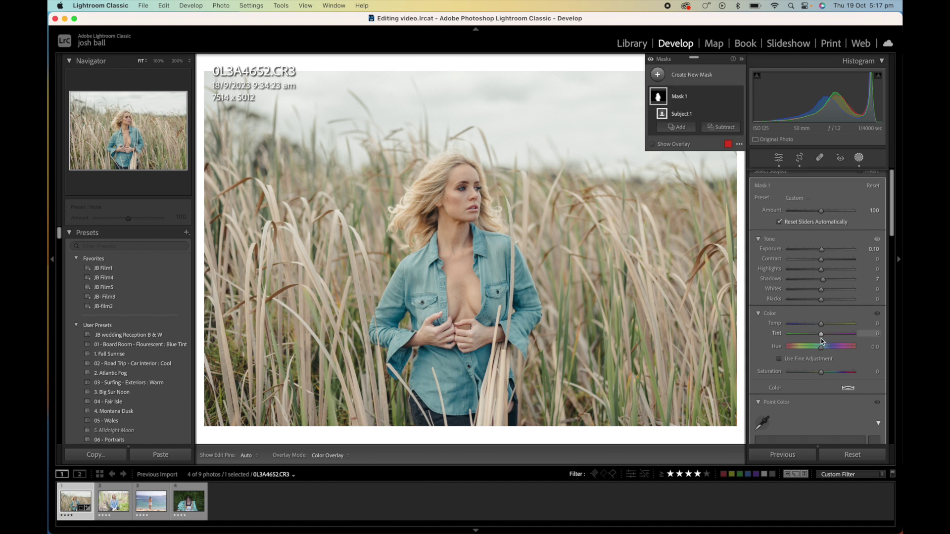
scroll(821, 338, "down", 8)
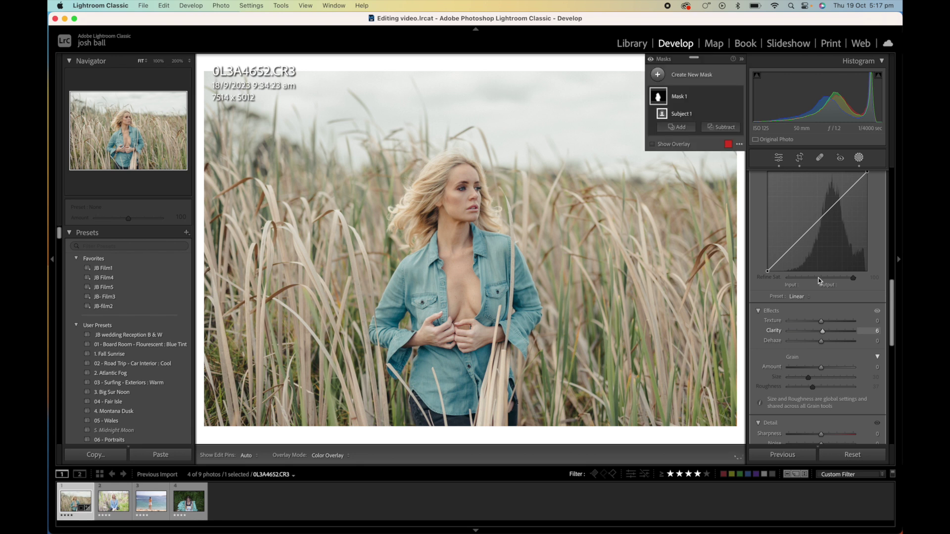
Create a new mask covering the background and adjust its tone.
scroll(822, 332, "up", 10)
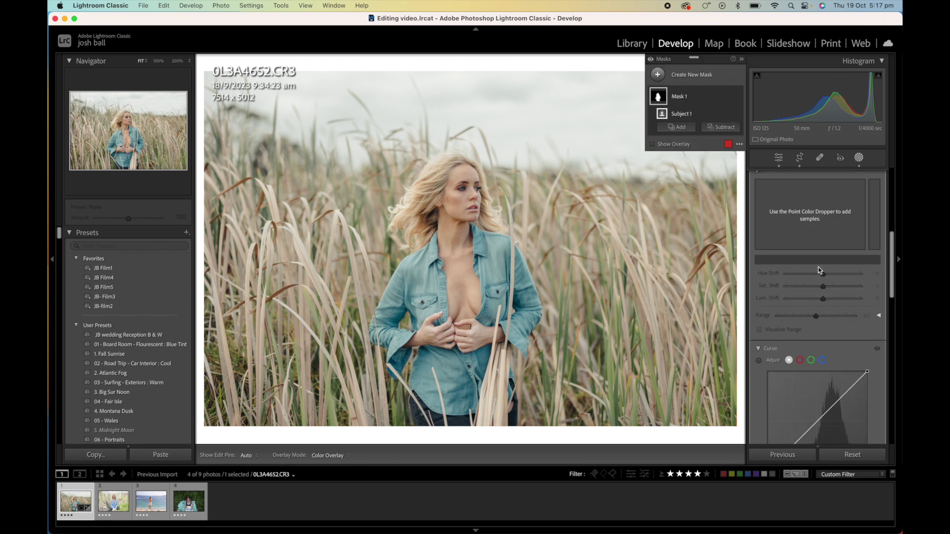
left_click(693, 78)
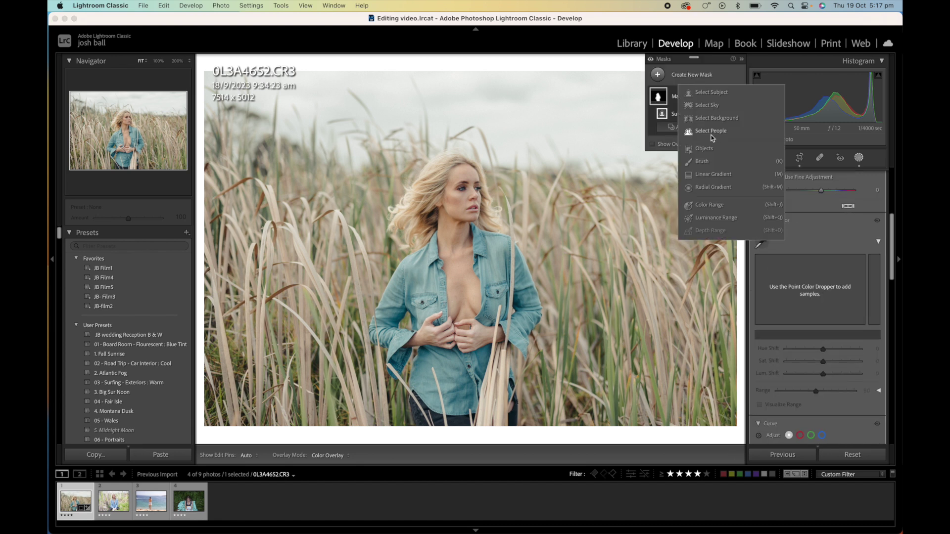
left_click(715, 118)
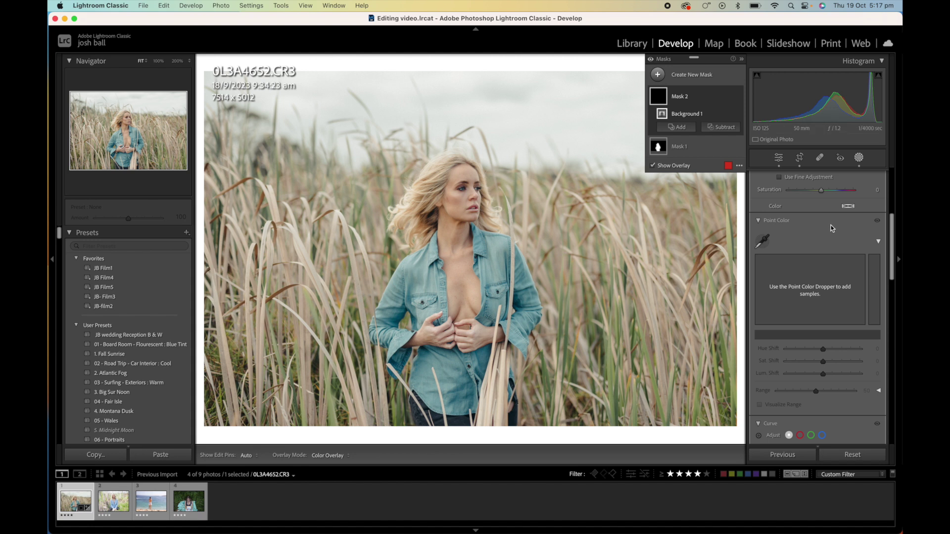
scroll(830, 224, "up", 5)
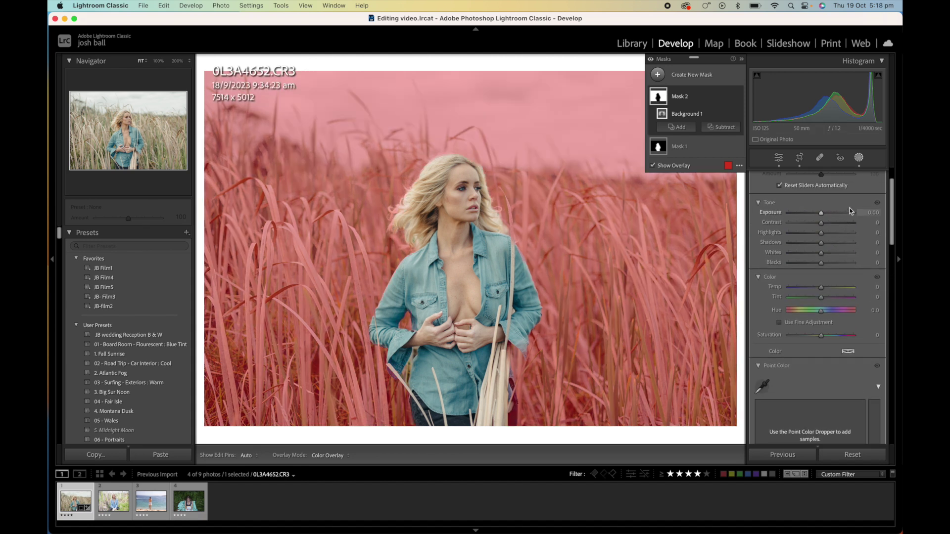
left_click_drag(818, 213, 820, 244)
Try Lens Blur on the portrait, adjusting its focal range and switching between the first two bokeh shapes.
scroll(821, 244, "down", 10)
scroll(820, 244, "down", 15)
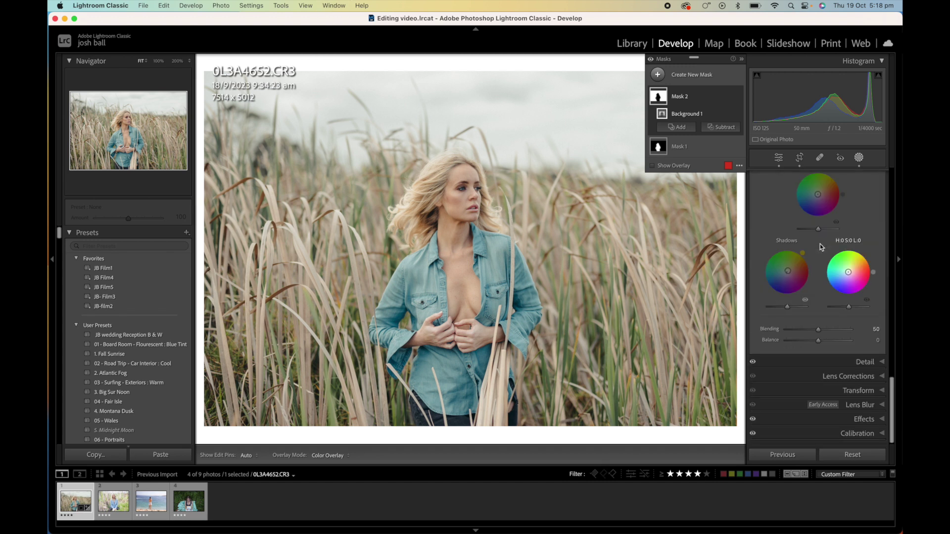
scroll(820, 244, "down", 10)
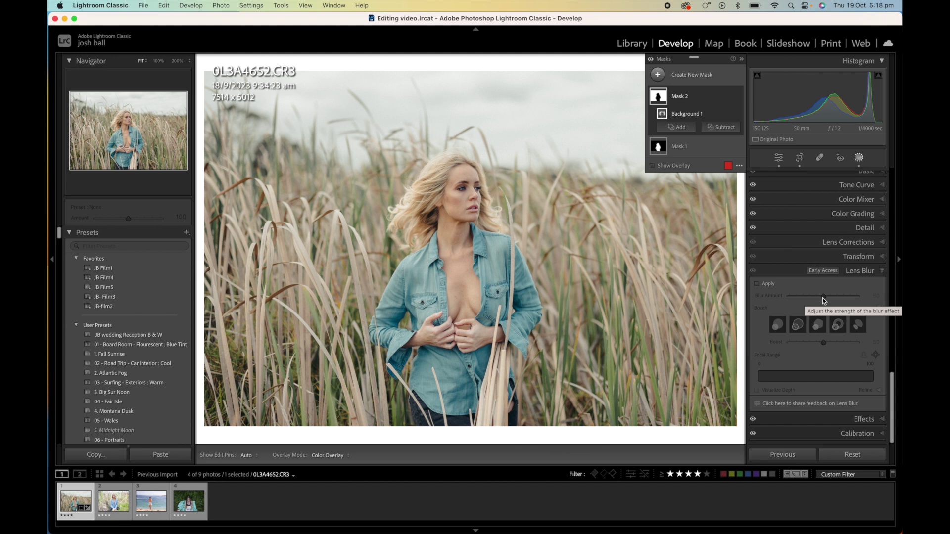
left_click(758, 284)
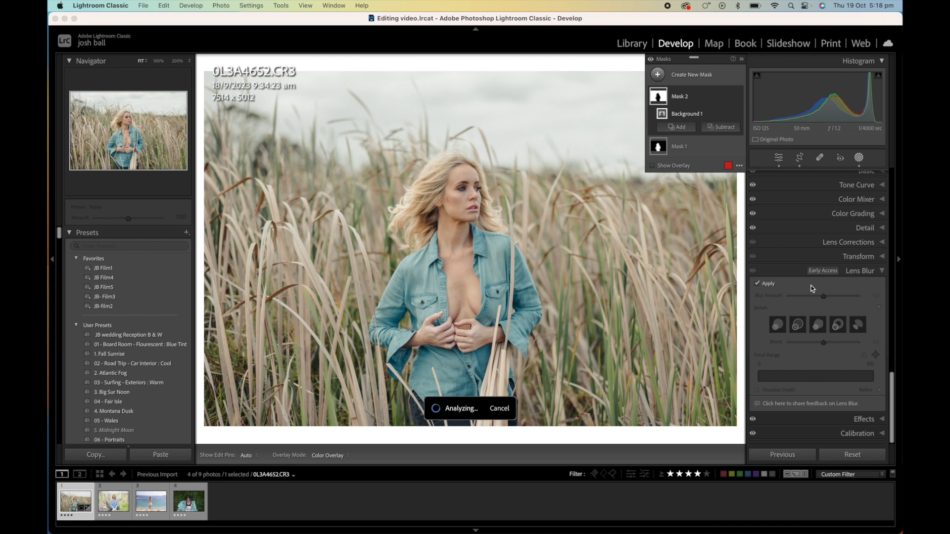
mouse_move(776, 379)
mouse_move(777, 379)
left_mouse_down()
mouse_move(856, 379)
mouse_move(775, 381)
left_mouse_up()
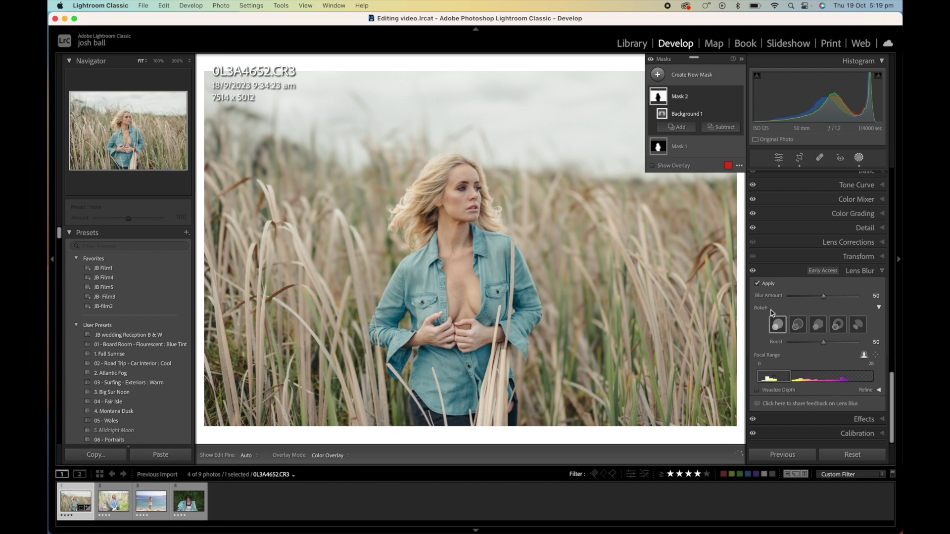
left_click(797, 327)
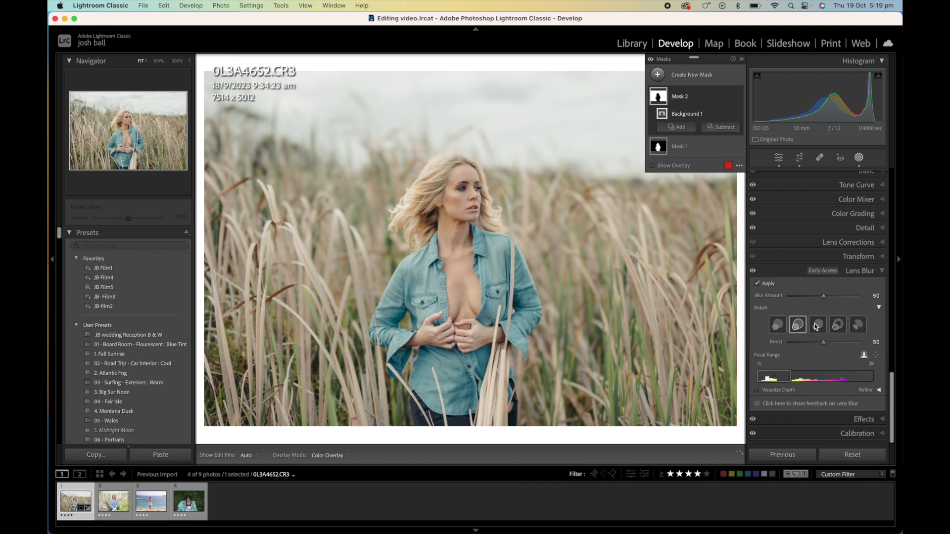
left_click(779, 328)
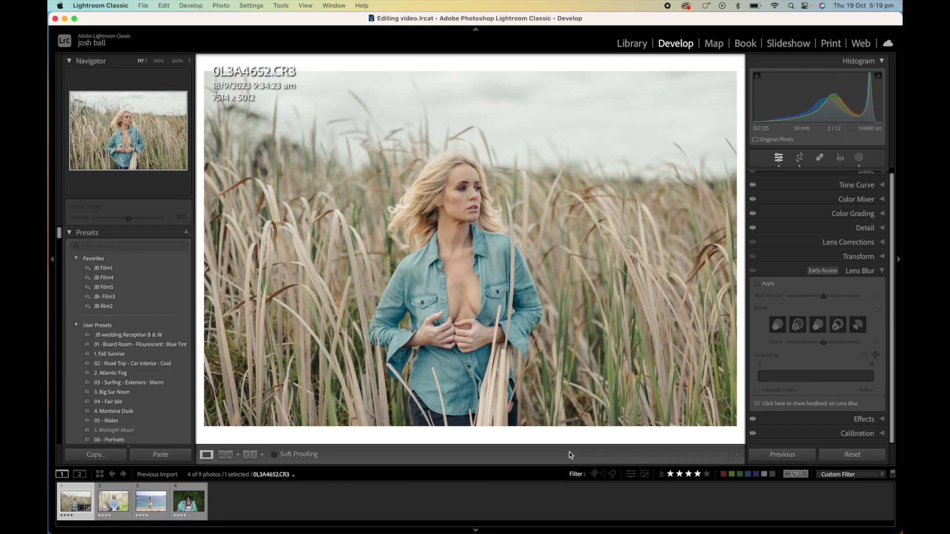
Compare the edited portrait with its unedited version several times, with the Basic settings open.
key("backslash")
key("backslash")
key("super+1")
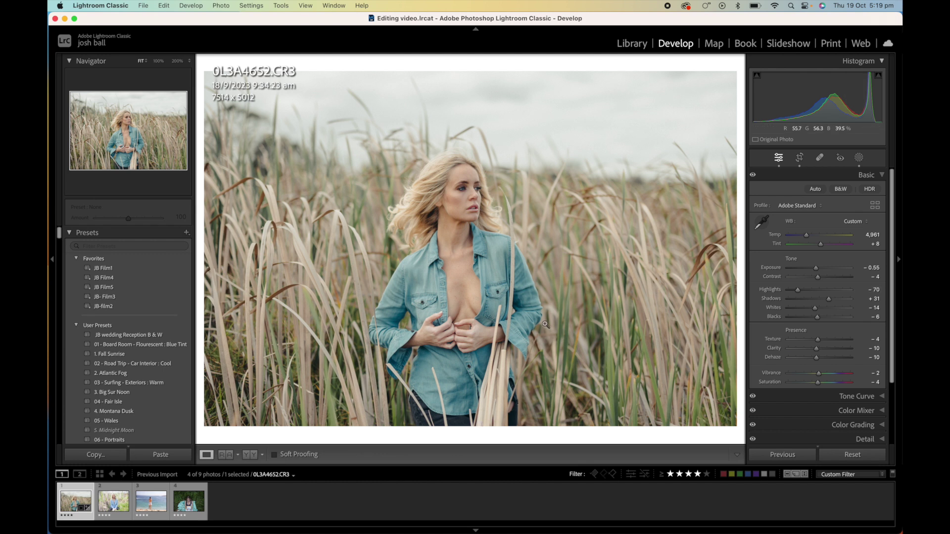
key("backslash")
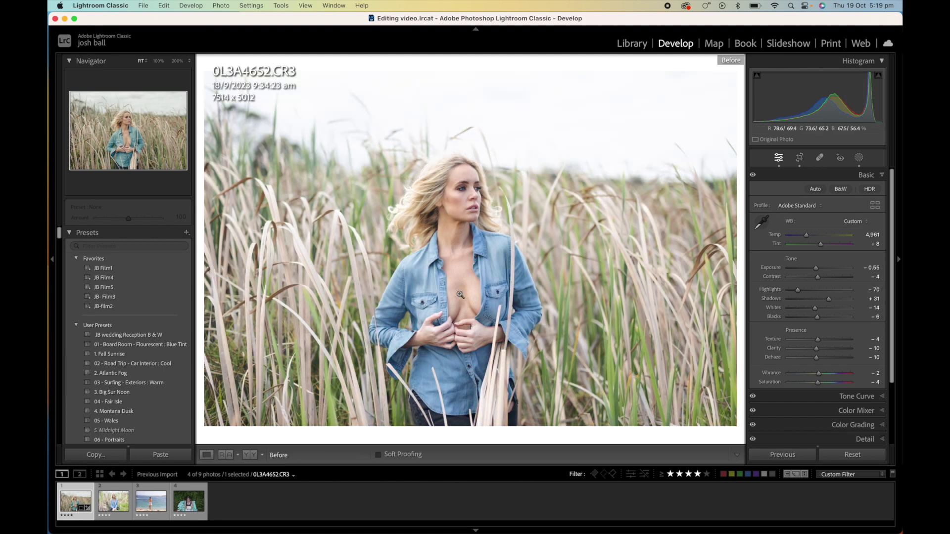
key("backslash")
key("backslash")
key("backslash")
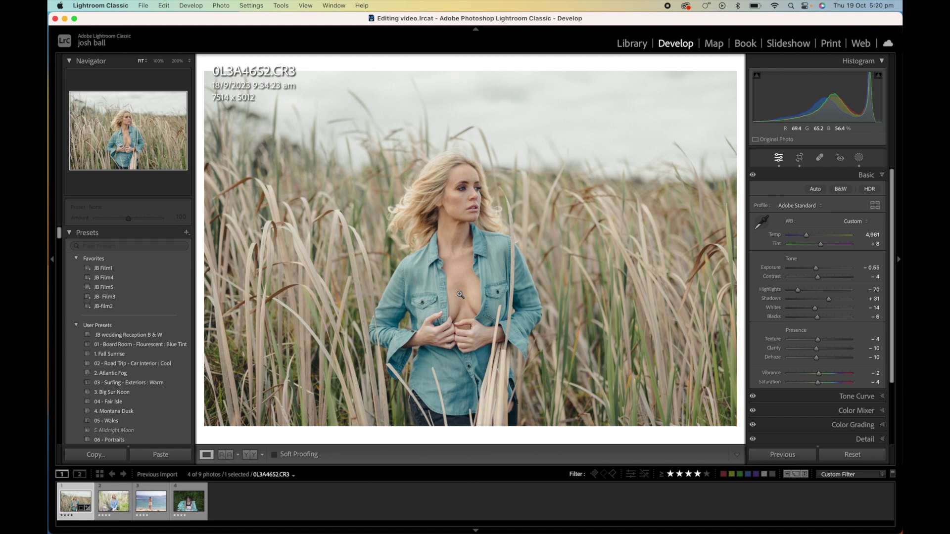
key("backslash")
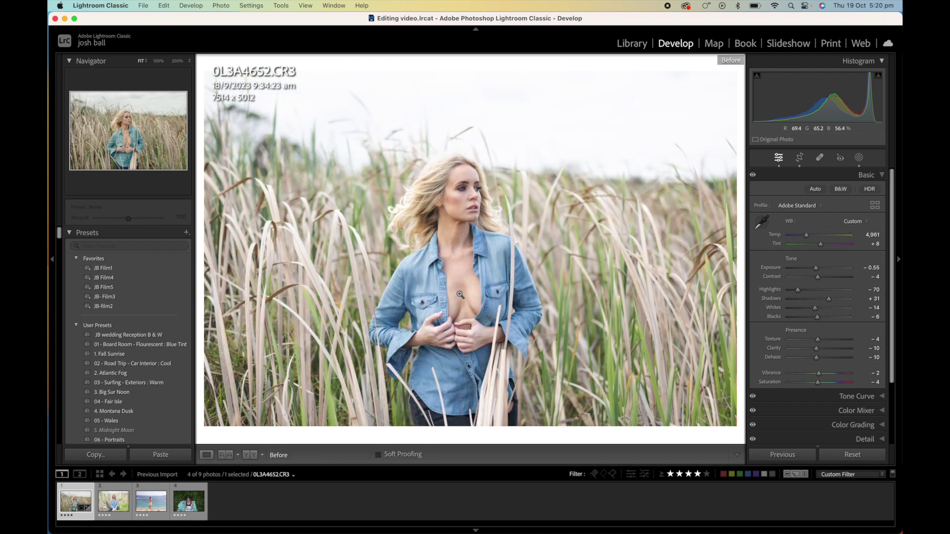
key("backslash")
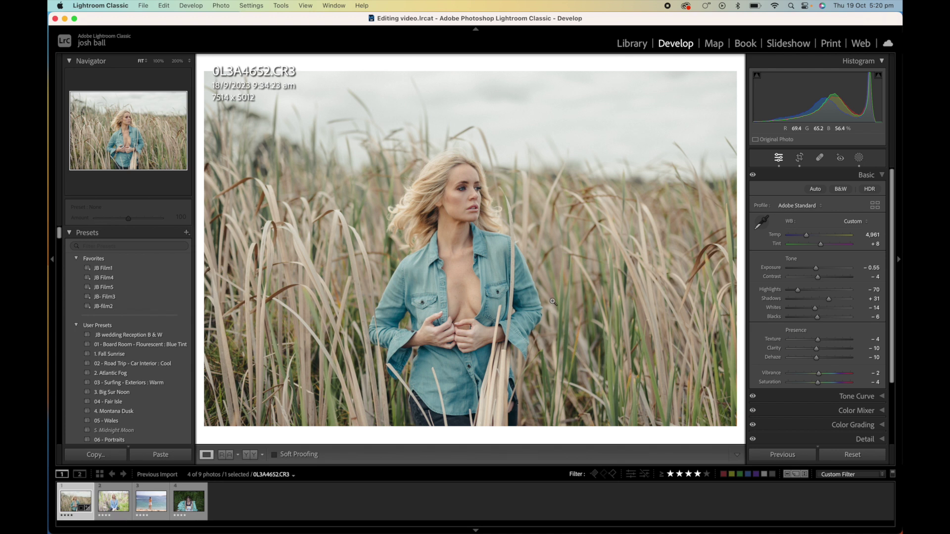
key("backslash")
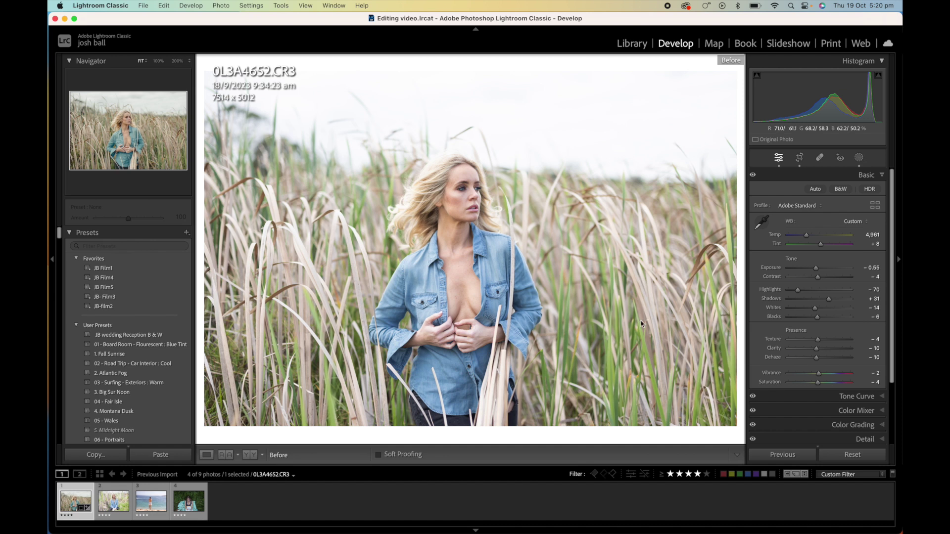
key("backslash")
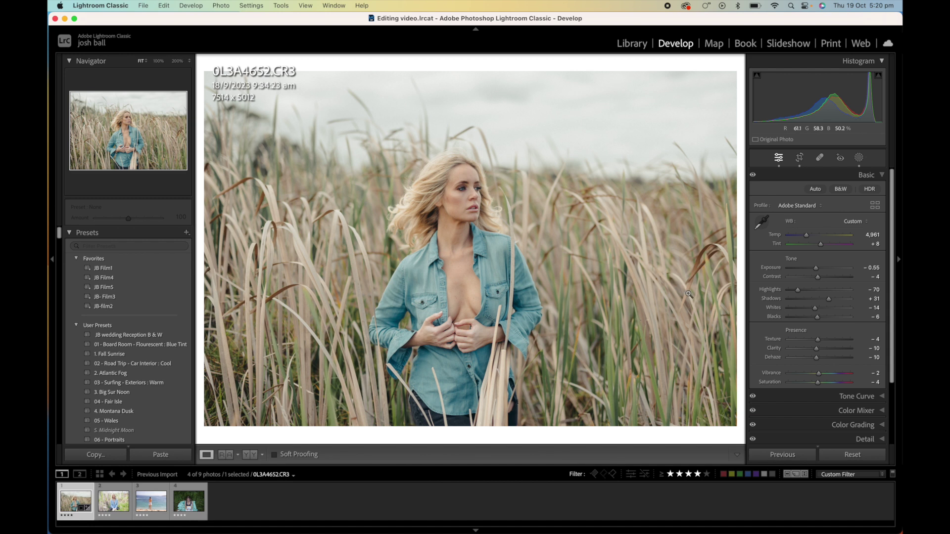
Set the portrait's temperature to 4,911 and its exposure to −0.65.
left_click(872, 235)
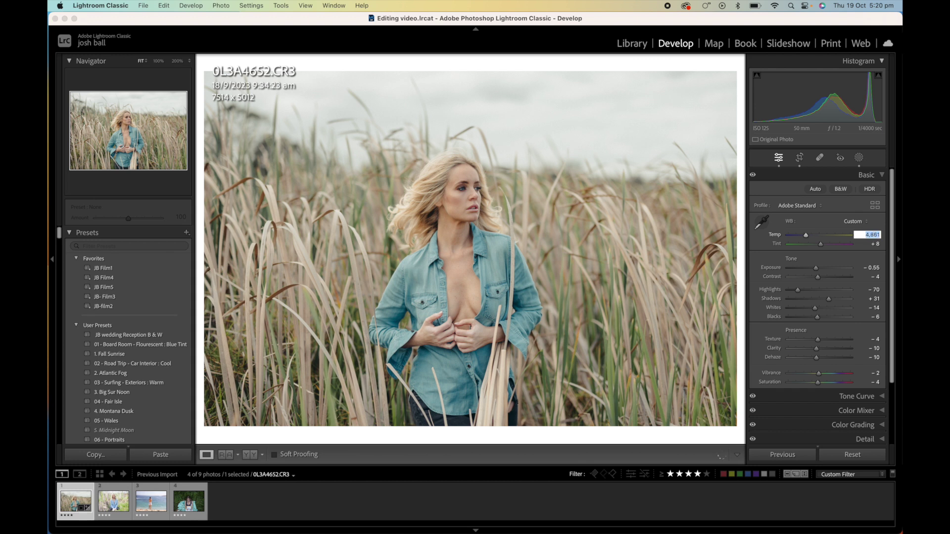
key("Return")
left_click(873, 268)
key("Down")
key("Down")
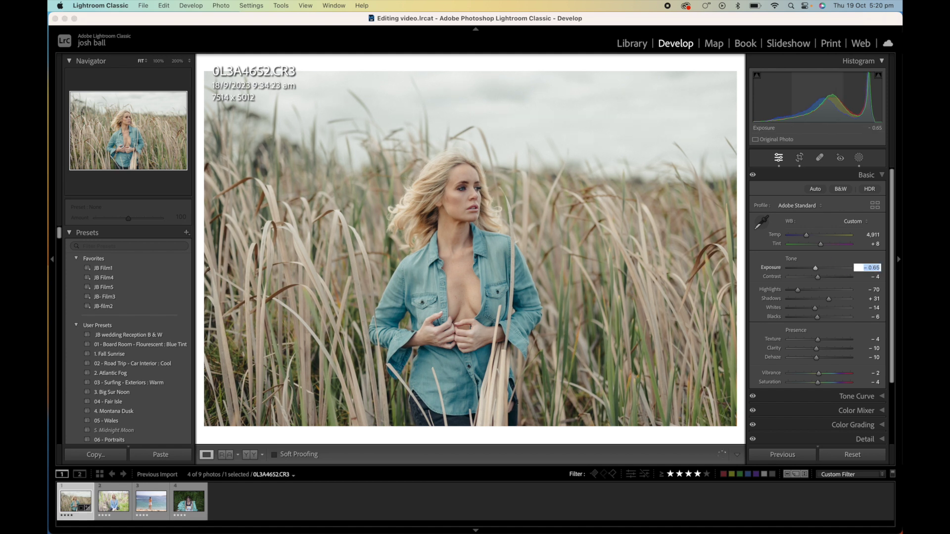
key("Return")
Check the cooler, darker edit against the original photo by alternating between the before and after views.
key("backslash")
key("backslash")
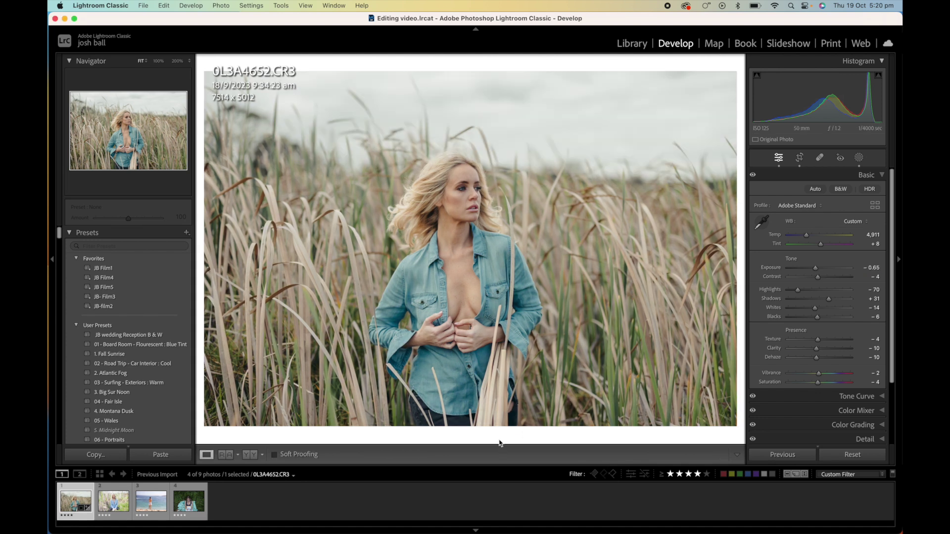
key("backslash")
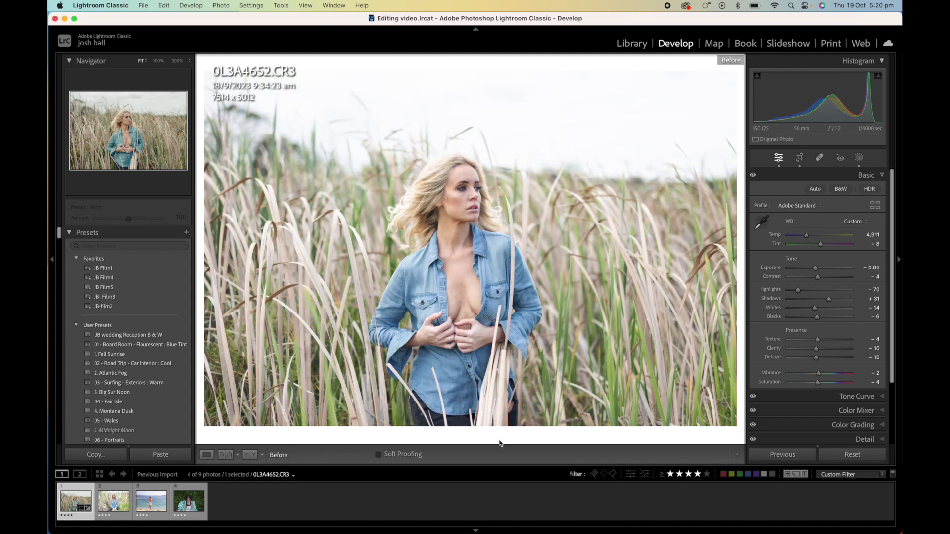
key("backslash")
key("backslash")
key("backslash")
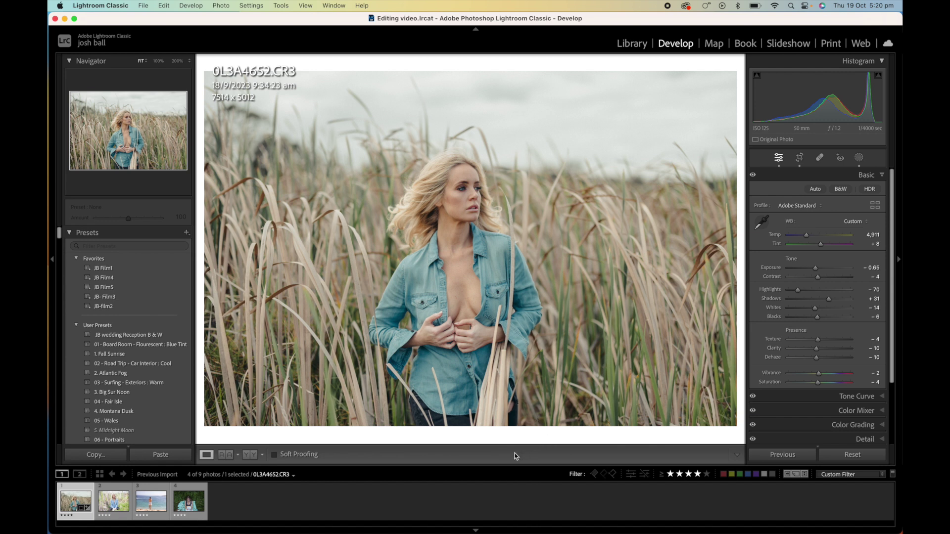
key("backslash")
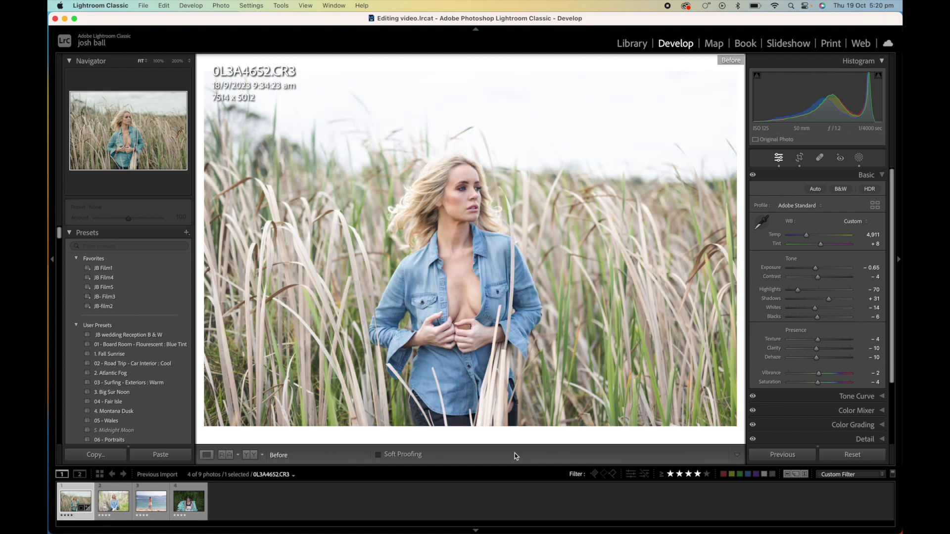
key("backslash")
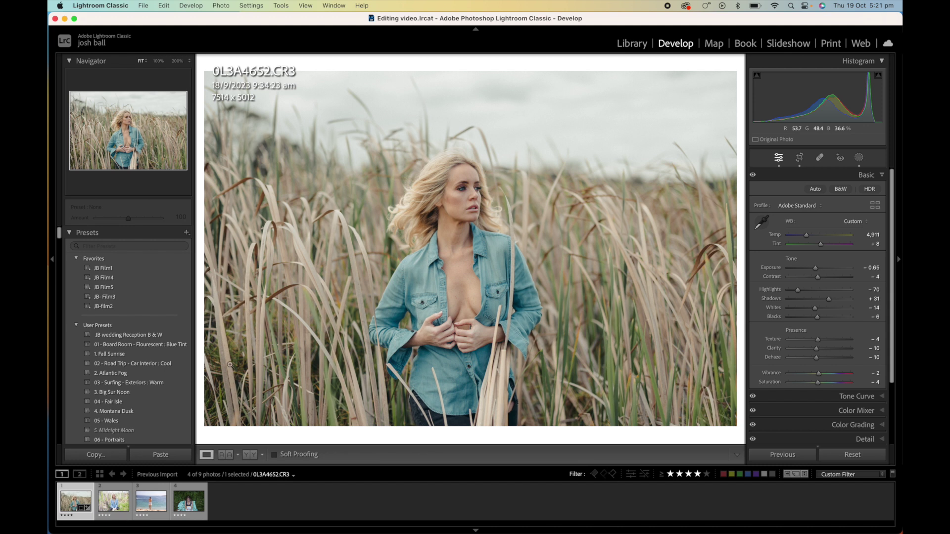
Synchronize the edited portrait's develop settings to the seated portrait 0L3A4677.CR3, leaving out masking, healing and crop.
left_click(109, 501)
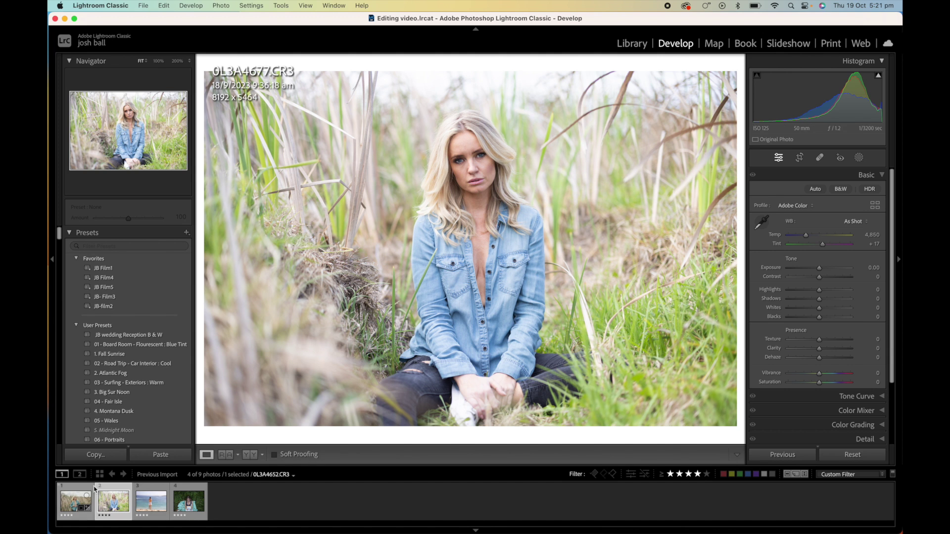
left_click(73, 501)
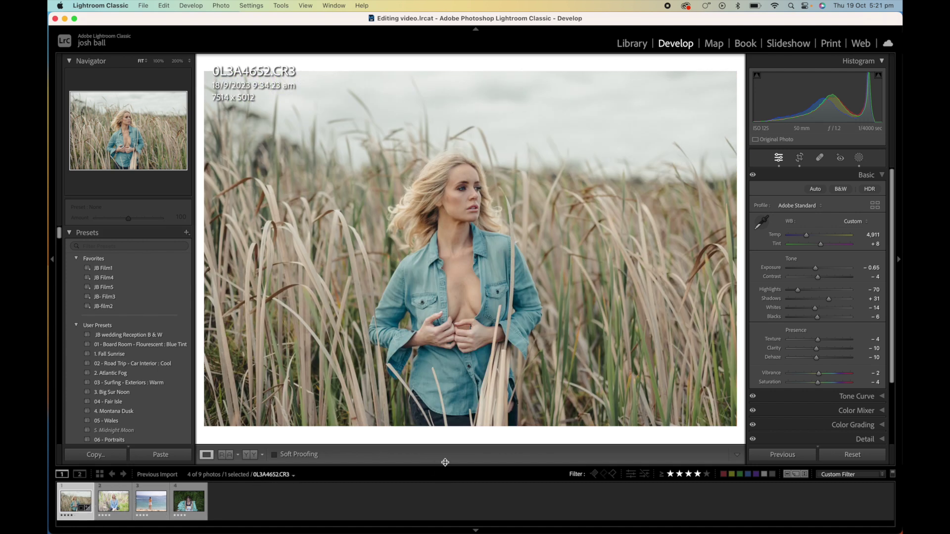
key("XF86MonBrightnessDown")
left_click(108, 503, "super")
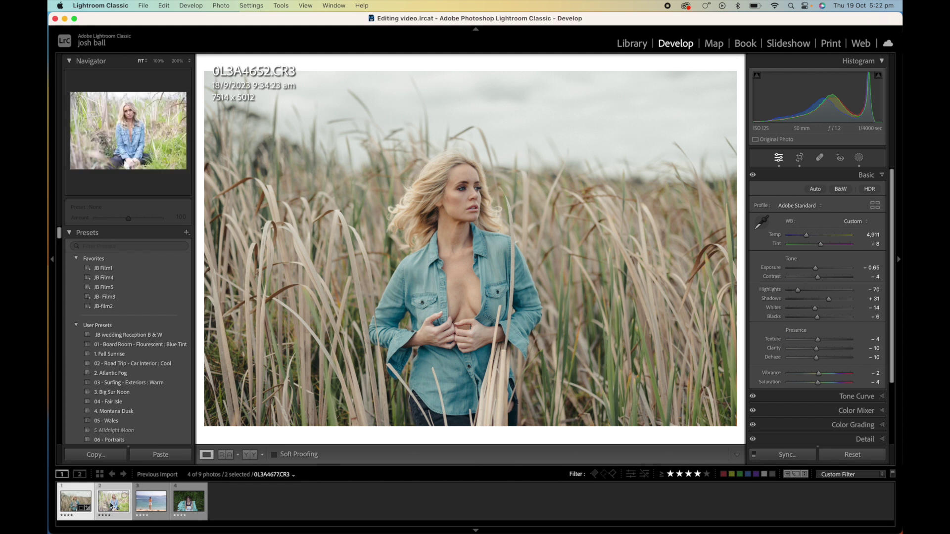
left_click(781, 454)
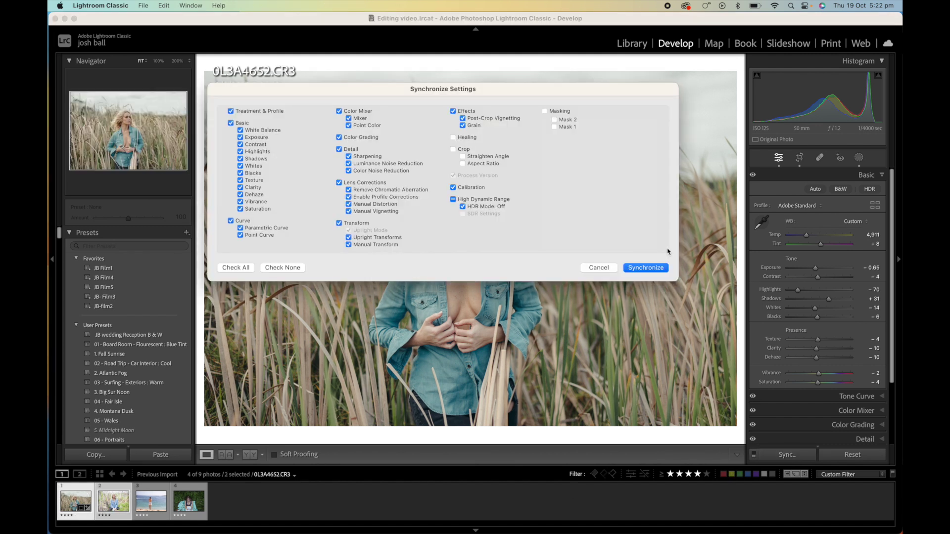
left_click(652, 269)
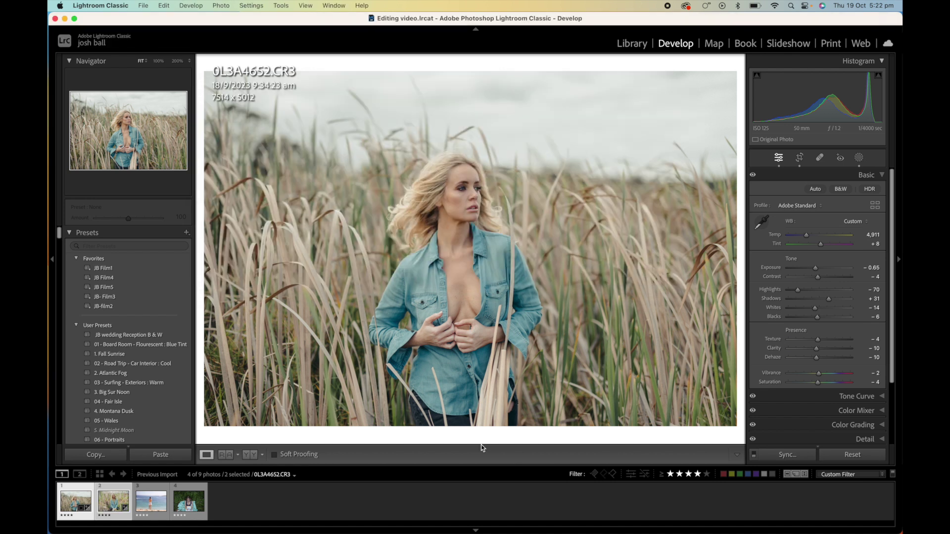
Open the seated portrait 0L3A4677.CR3 on its own and compare its synchronized edit with the unedited version.
left_click(151, 501)
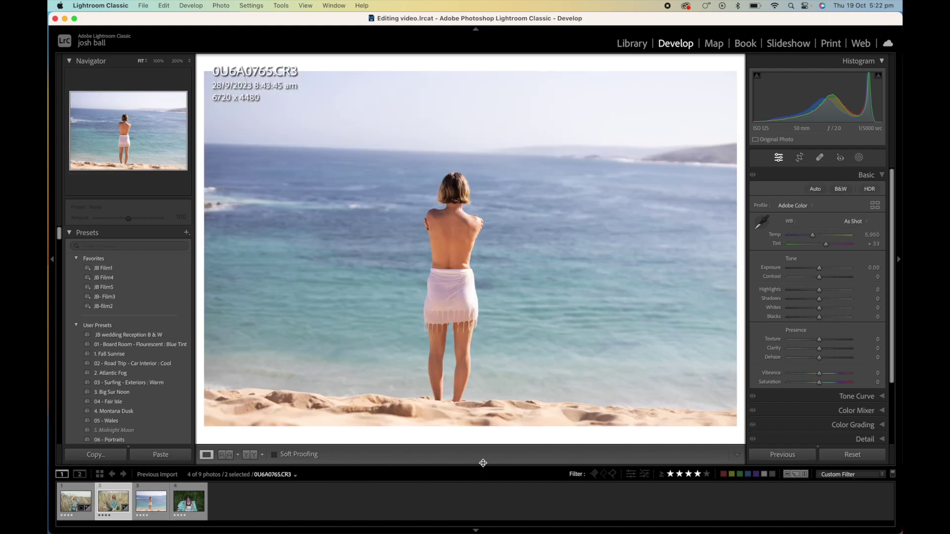
left_click(115, 501)
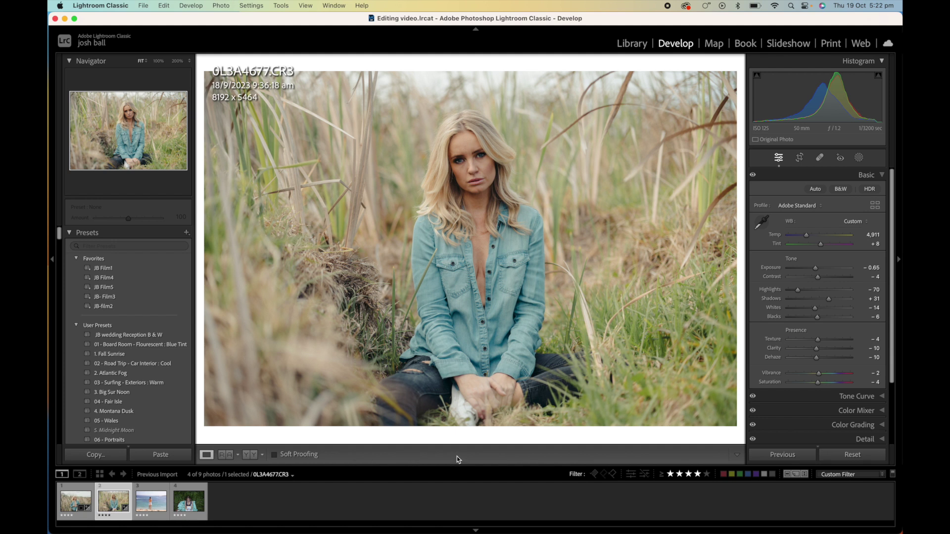
key("backslash")
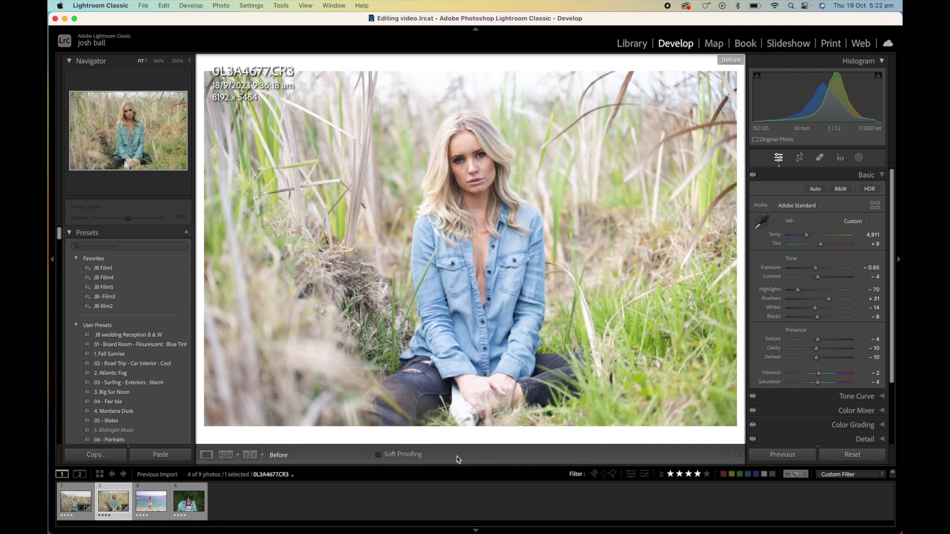
key("backslash")
key("backslash")
key("backslash")
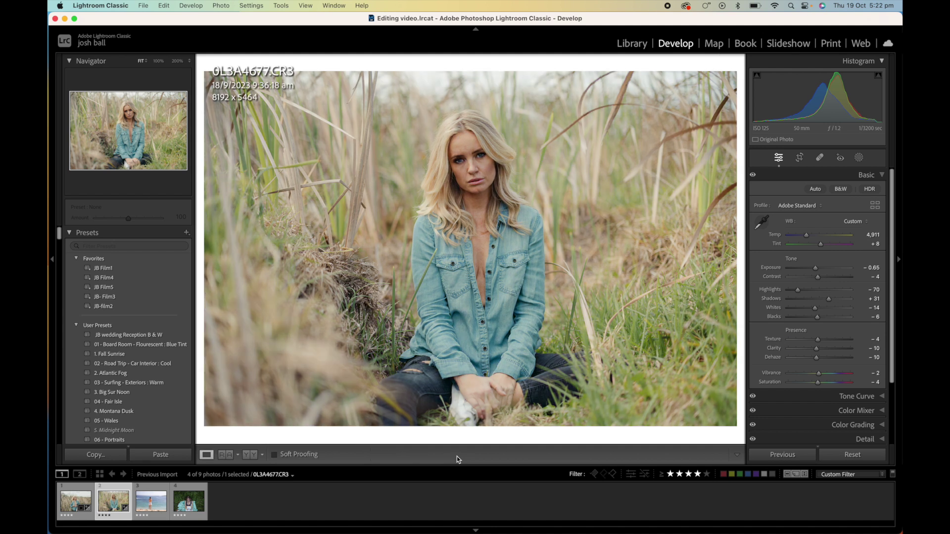
Set the seated portrait's temperature to 4,661 and crop it slightly tighter at the original aspect ratio, to about 7757 x 5174.
left_click(874, 236)
type("4661")
key("Return")
key("r")
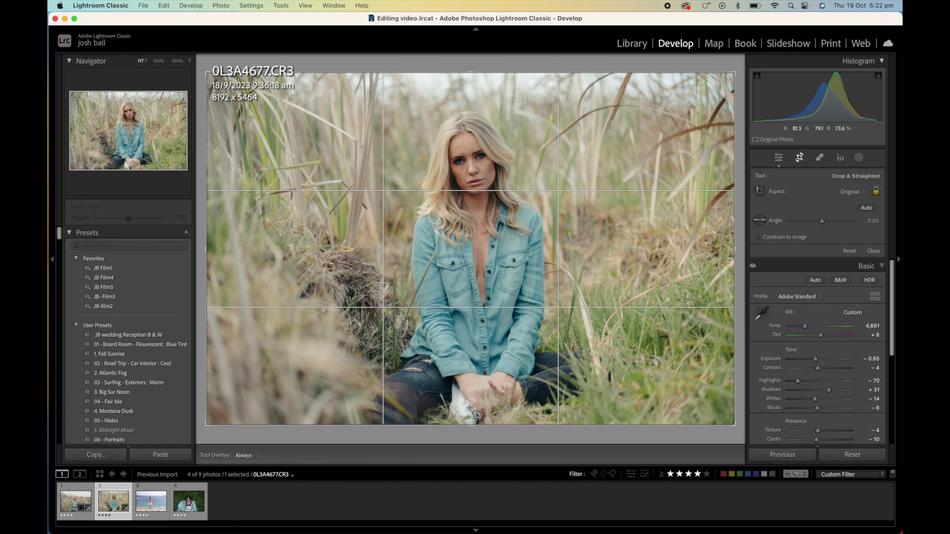
left_click_drag(470, 424, 471, 410)
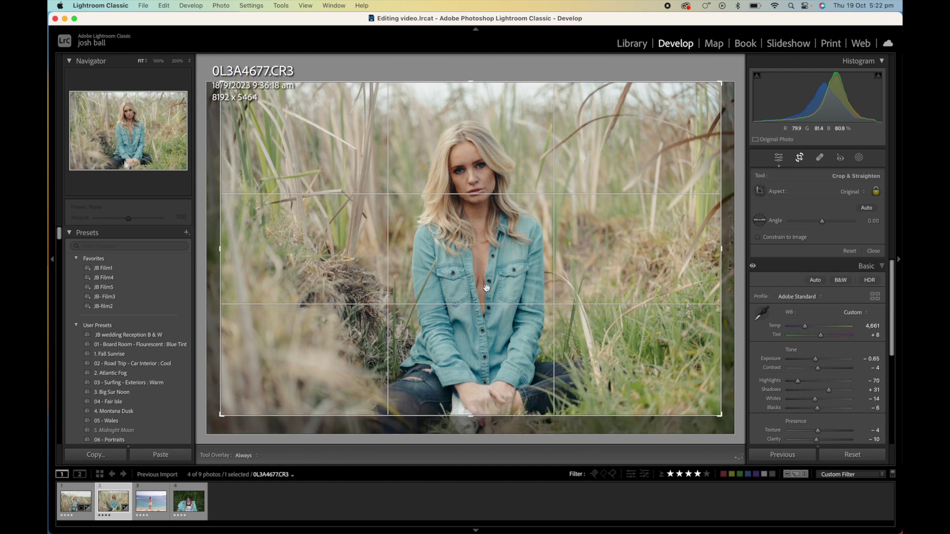
key("Return")
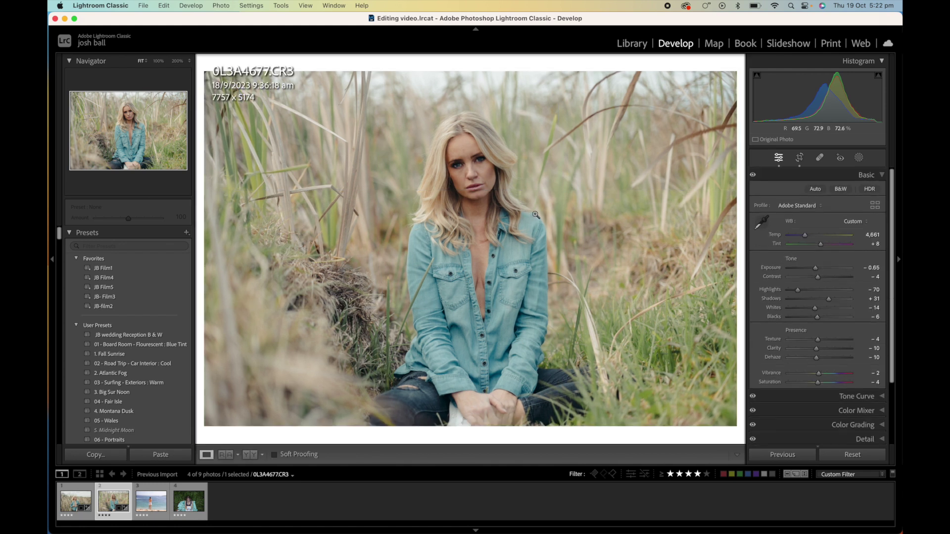
Add a small radial gradient mask with feather 38 over the woman's face.
left_click(480, 168)
left_click_drag(471, 168, 489, 206)
left_click(493, 217)
left_click(858, 158)
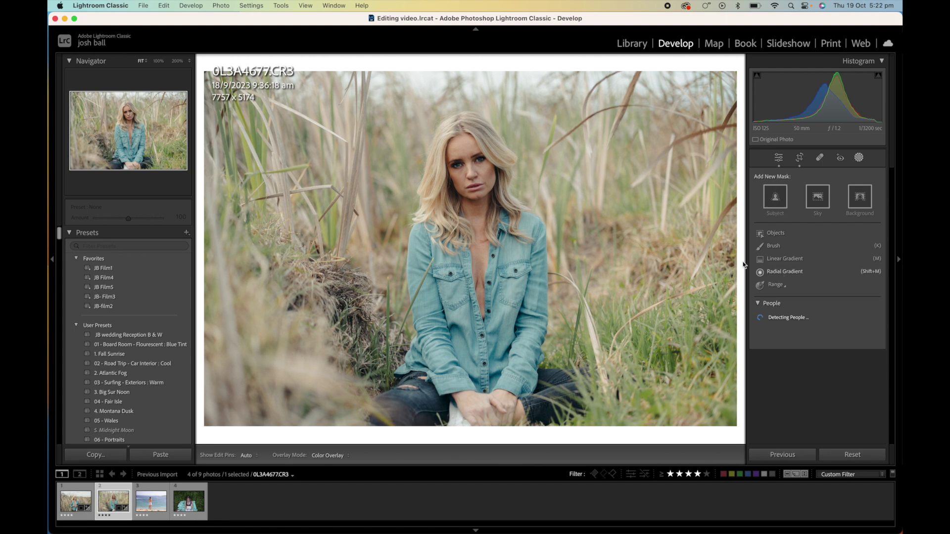
key("shift+m")
left_click_drag(462, 162, 504, 199)
left_click_drag(462, 162, 469, 171)
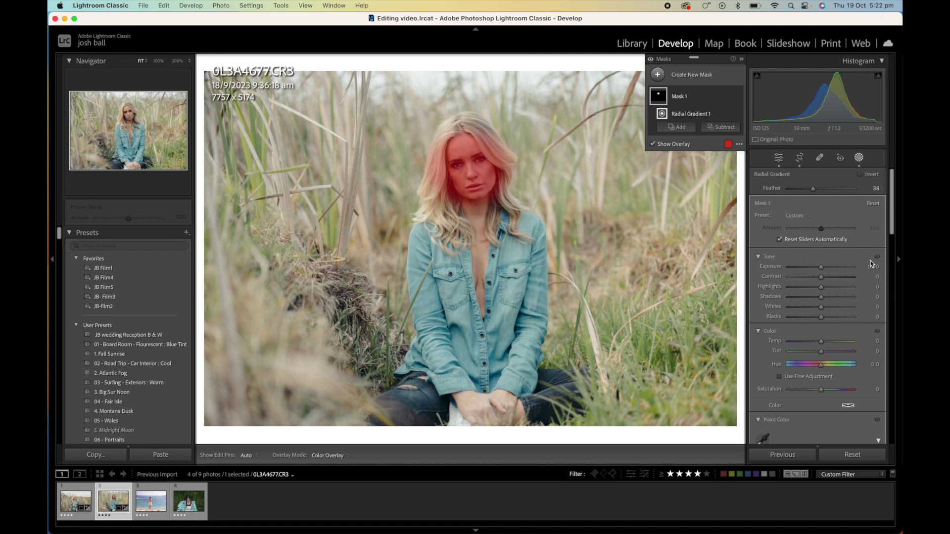
Set the face mask's exposure to 0.19 and its shadows to 3, and finish masking.
left_click_drag(823, 269, 826, 272)
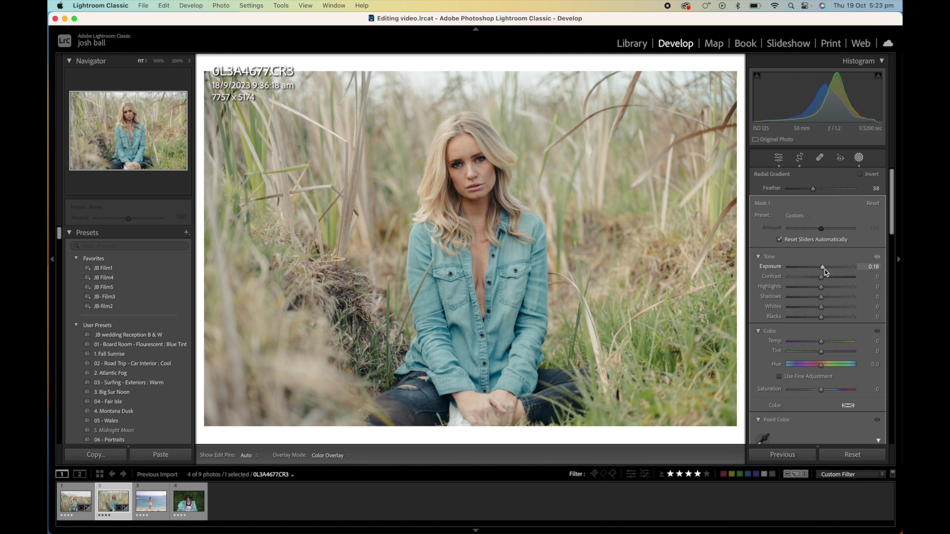
left_click_drag(824, 269, 823, 299)
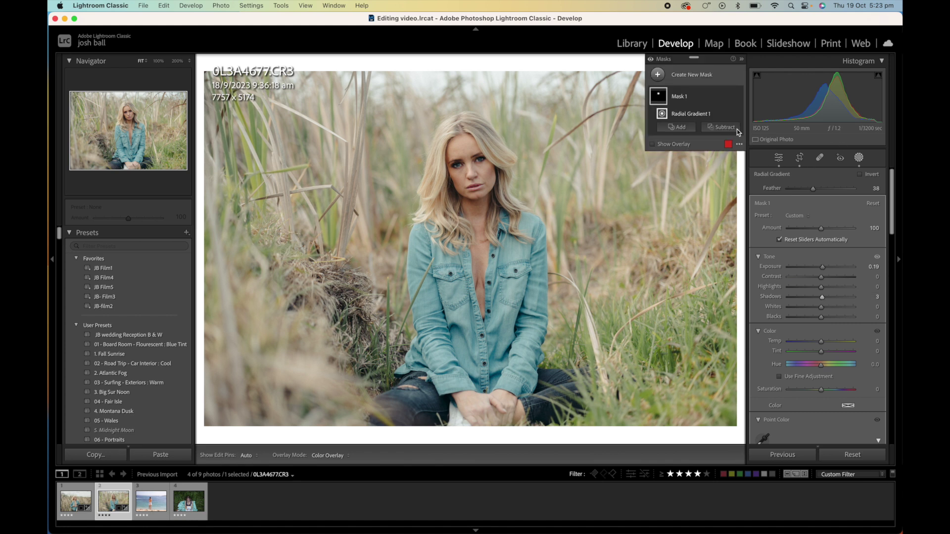
left_click(859, 159)
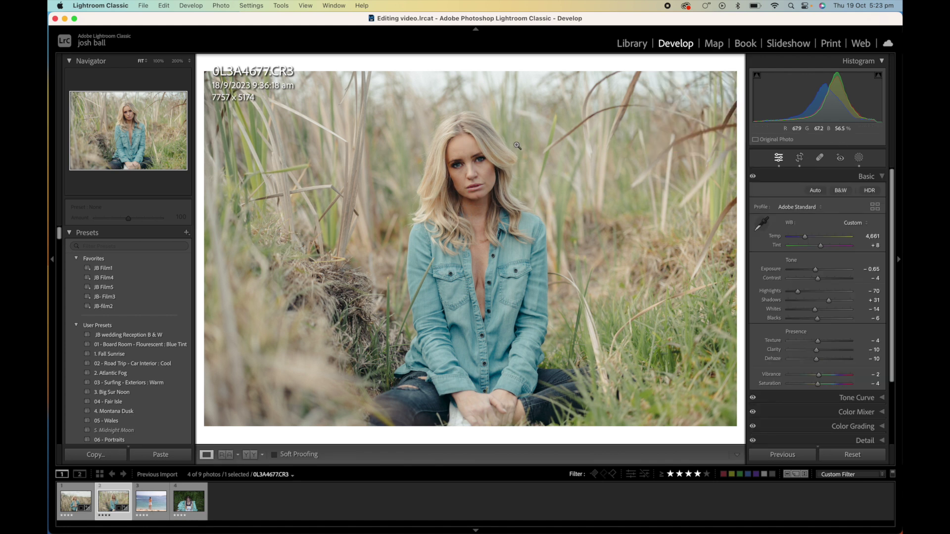
Set the overall shadows of the seated portrait to +3.
left_click(177, 61)
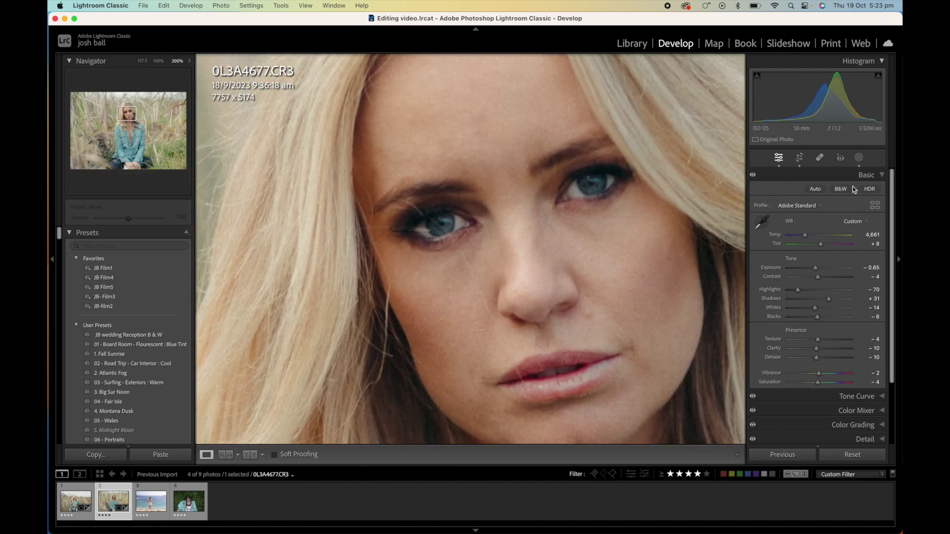
left_click(859, 158)
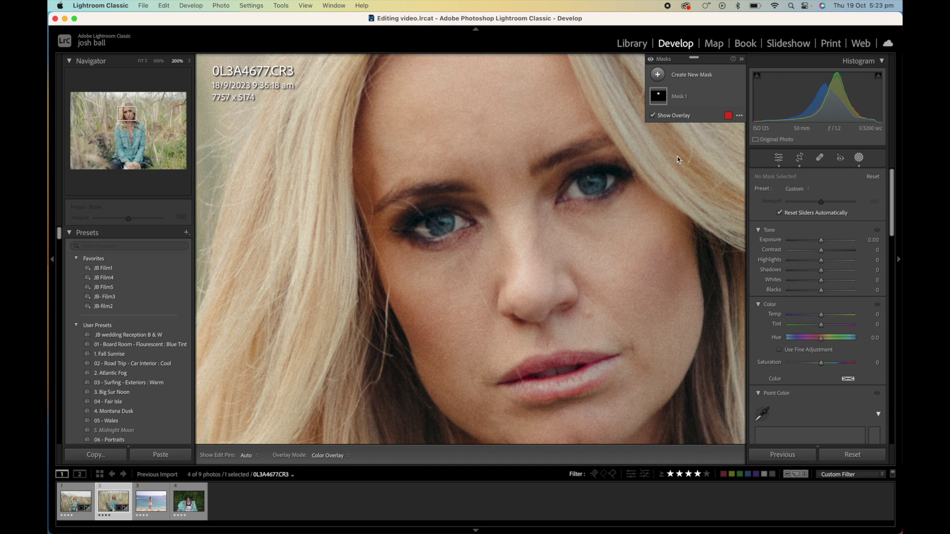
left_click(859, 158)
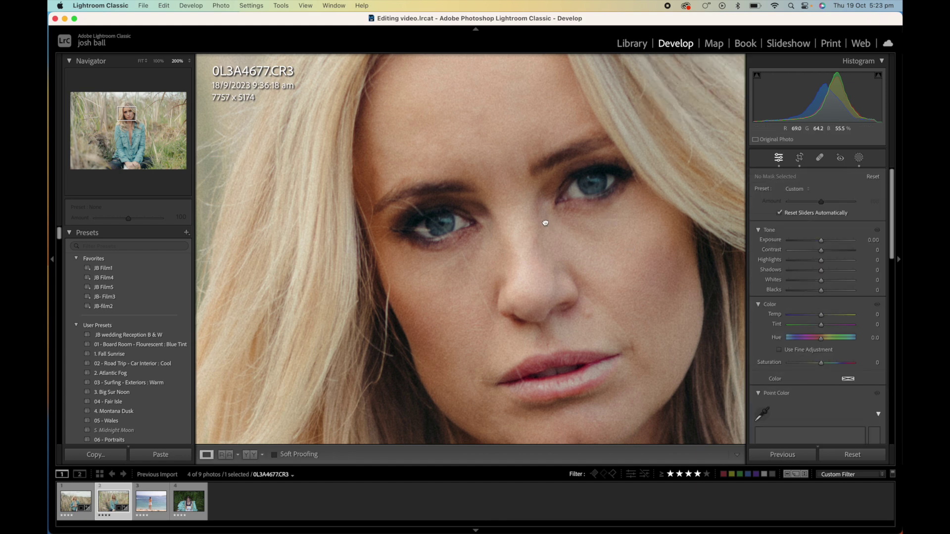
left_click(545, 223)
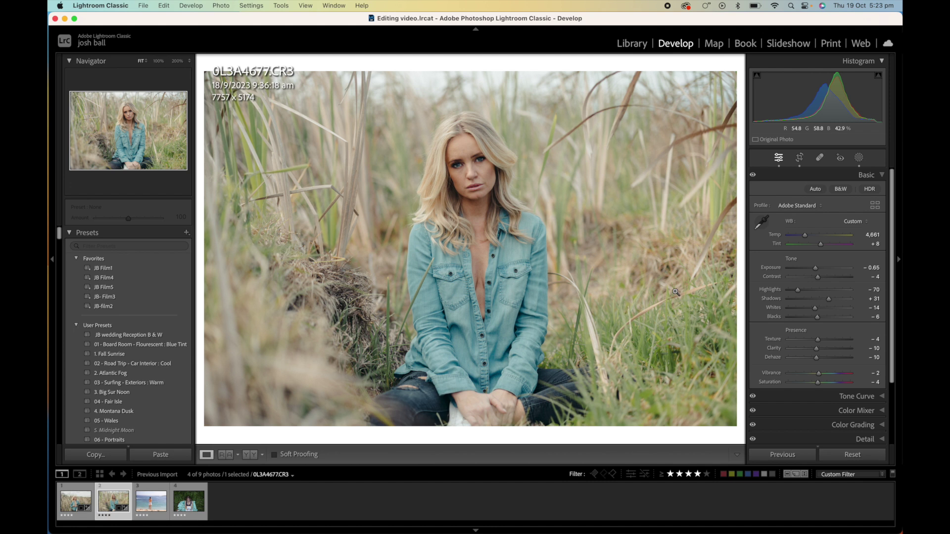
left_click_drag(829, 299, 818, 302)
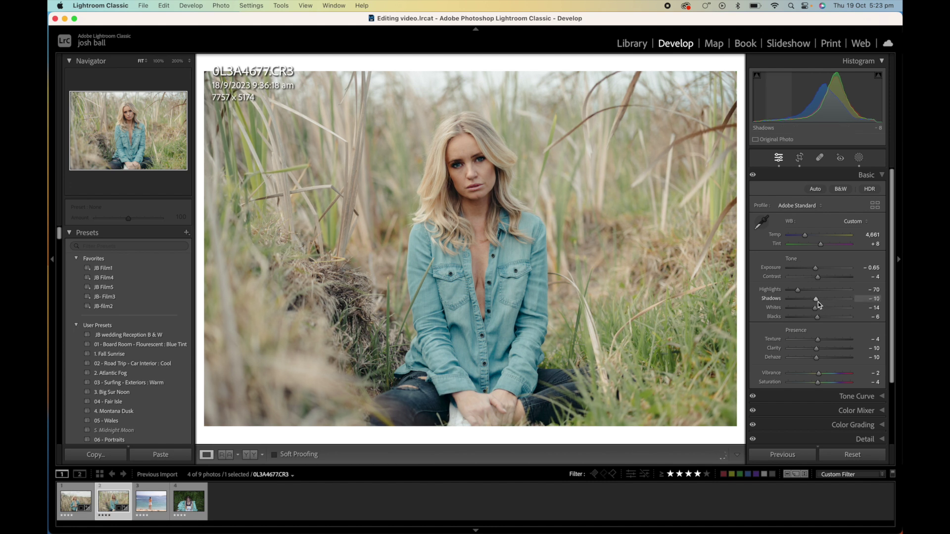
left_click(825, 304)
Create a second radial gradient mask as a large circle centred on the woman's upper body, reaching over most of the frame's height.
left_click(858, 157)
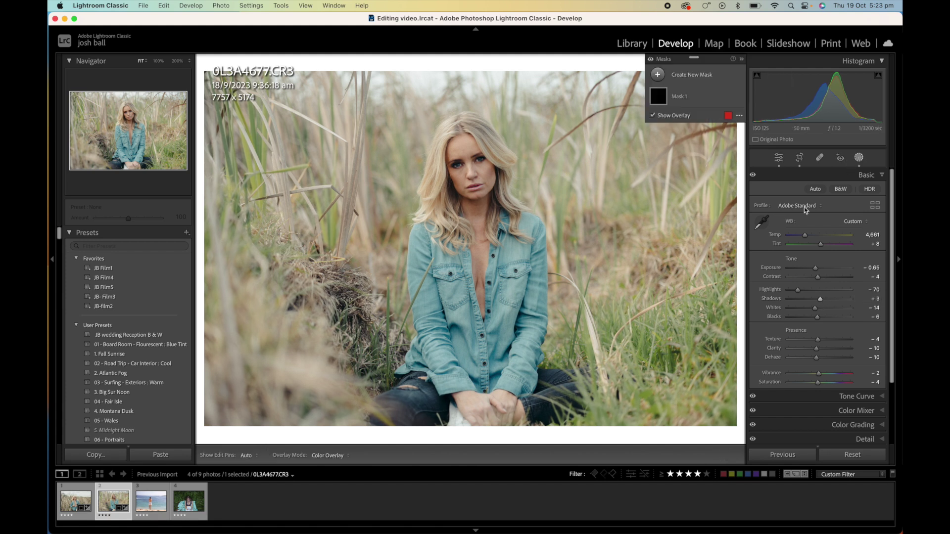
left_click(687, 75)
left_click(717, 187)
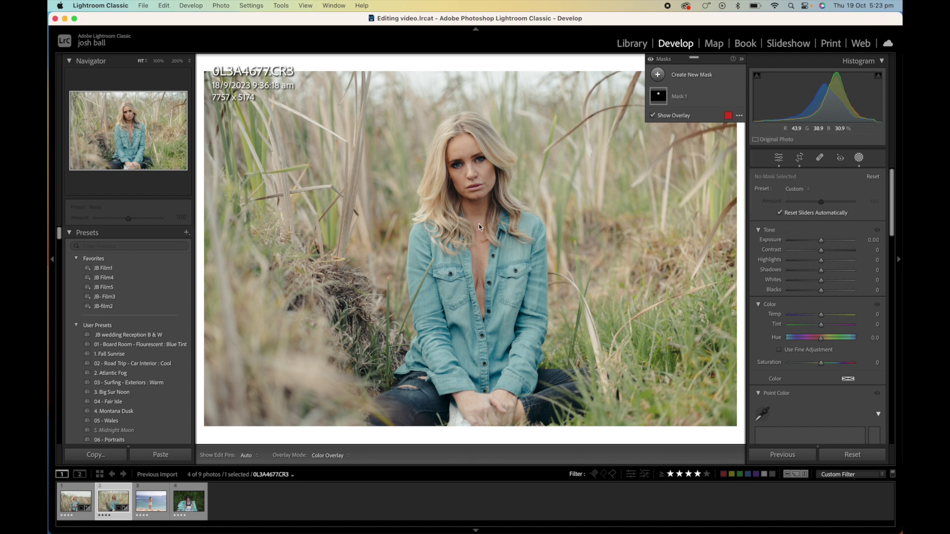
left_click_drag(386, 167, 540, 340)
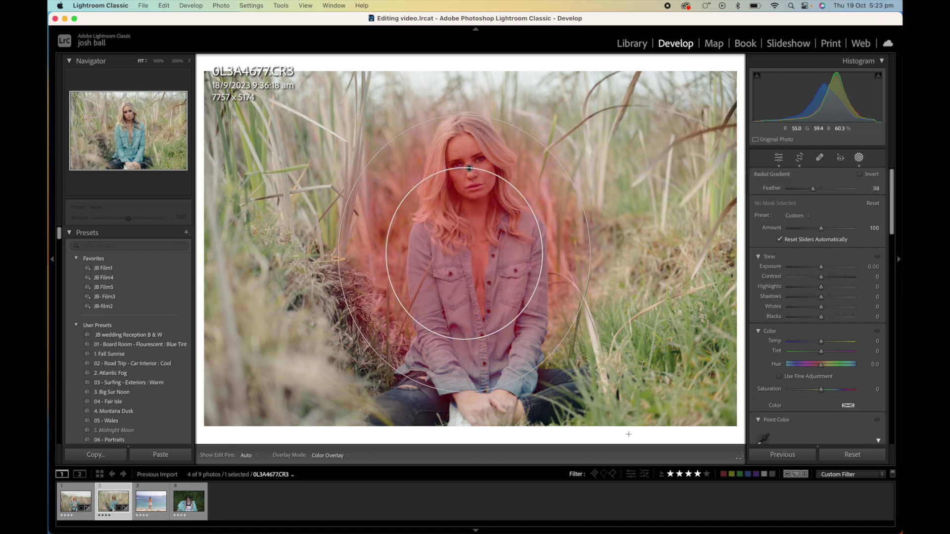
left_click_drag(640, 445, 641, 446)
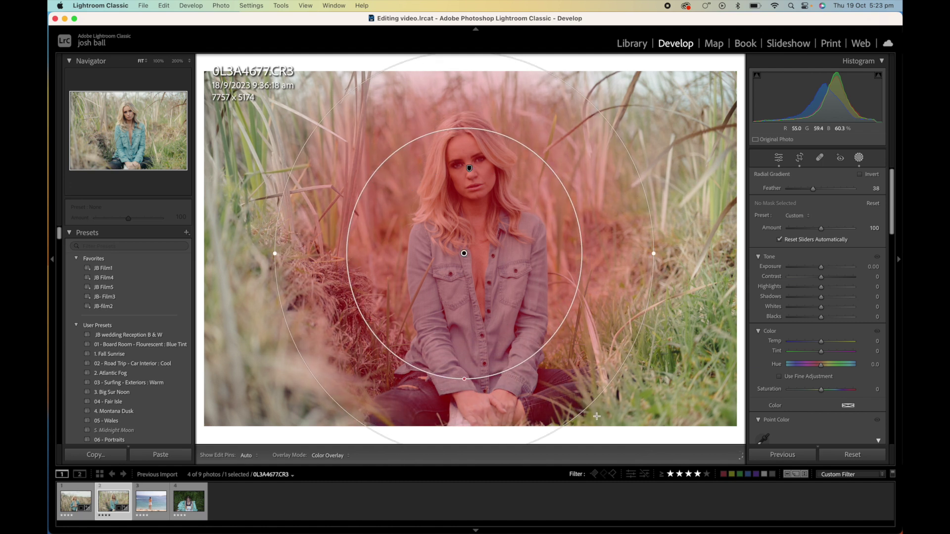
left_click_drag(462, 253, 468, 245)
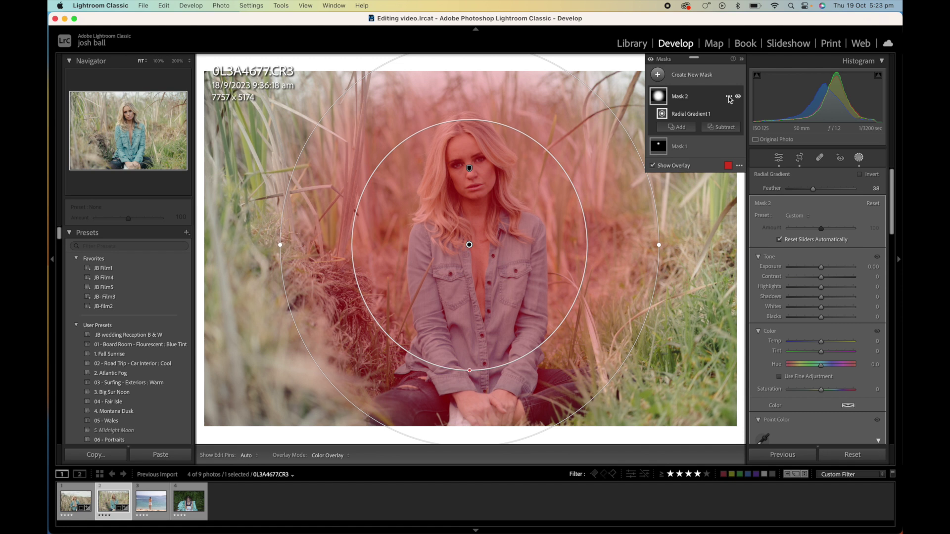
Invert Mask 2 so it covers the surroundings, and set its exposure to −0.21.
left_click(727, 95)
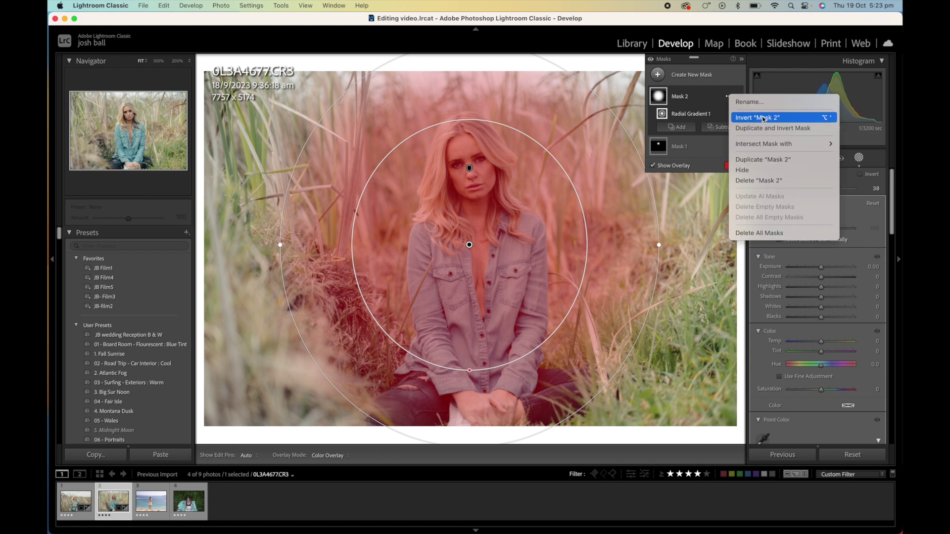
left_click(763, 118)
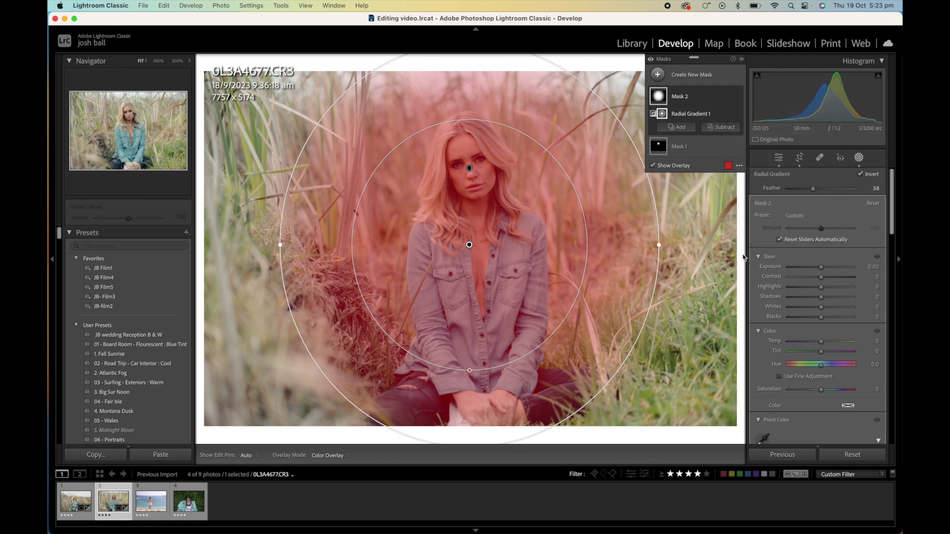
left_click(820, 267)
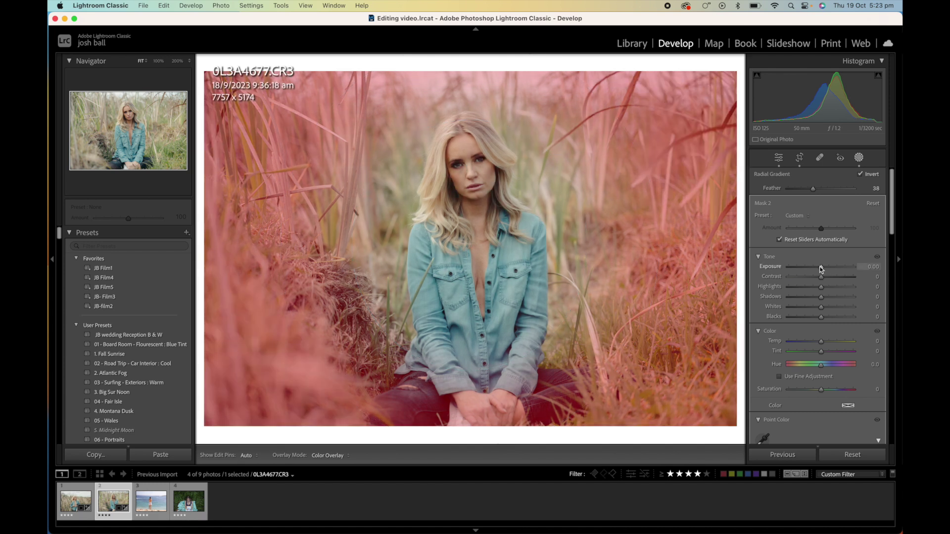
left_click_drag(819, 266, 819, 269)
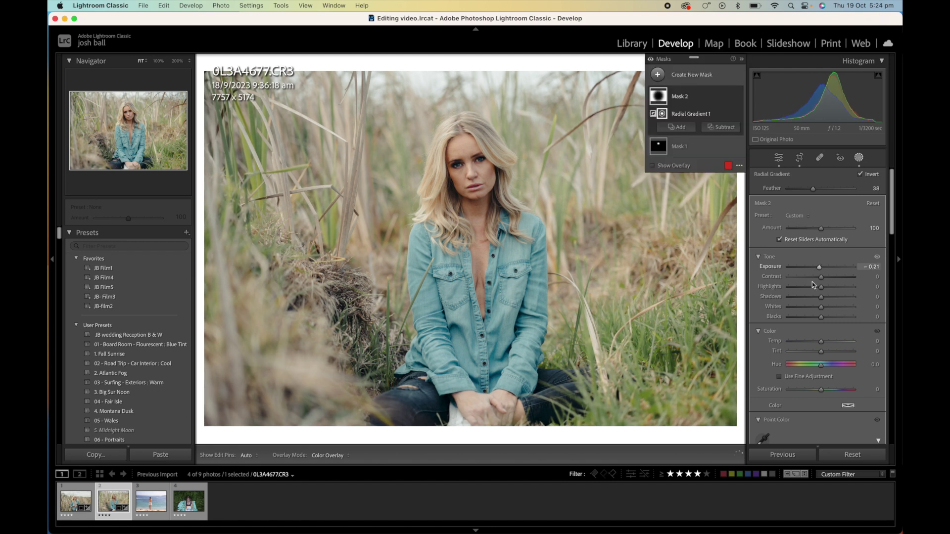
left_click(859, 157)
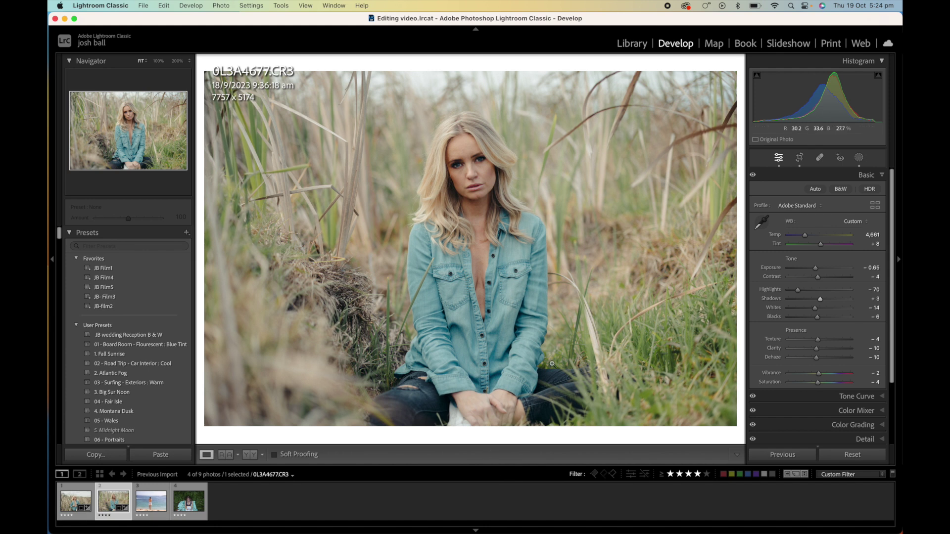
Compare the finished edit of the seated portrait with the original by repeatedly alternating between the before and after views.
key("backslash")
key("backslash")
key("backslash")
key("backslash")
key("backslash")
key("backslash")
key("backslash")
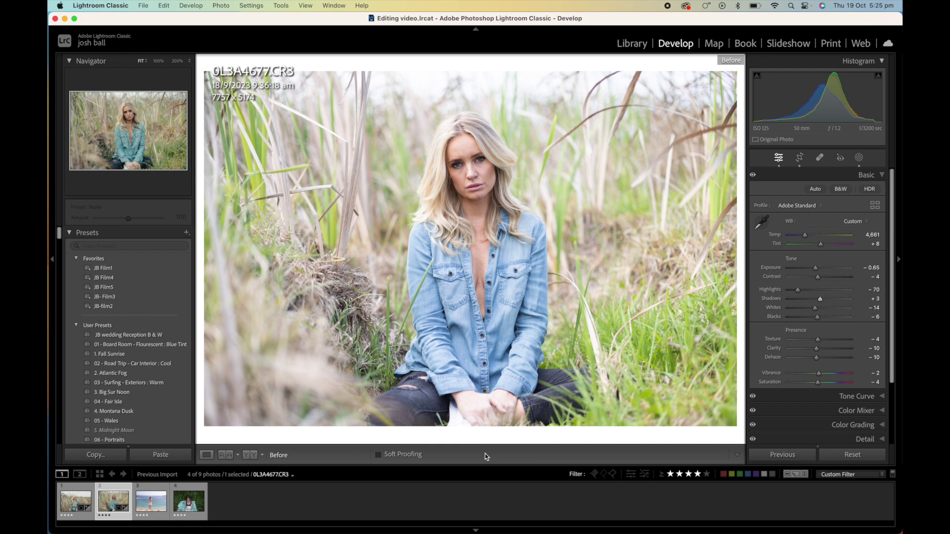
key("backslash")
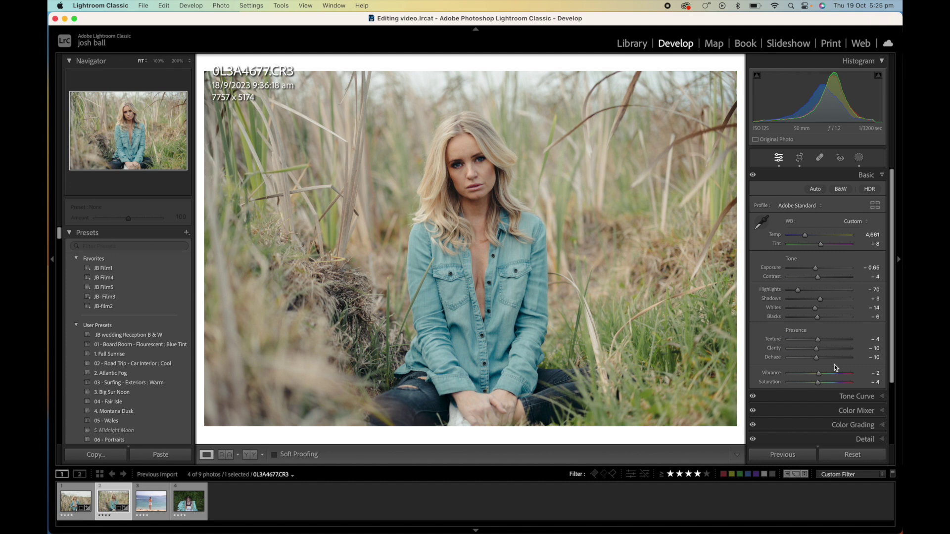
key("super+8")
key("super+1")
scroll(843, 369, "down", 4)
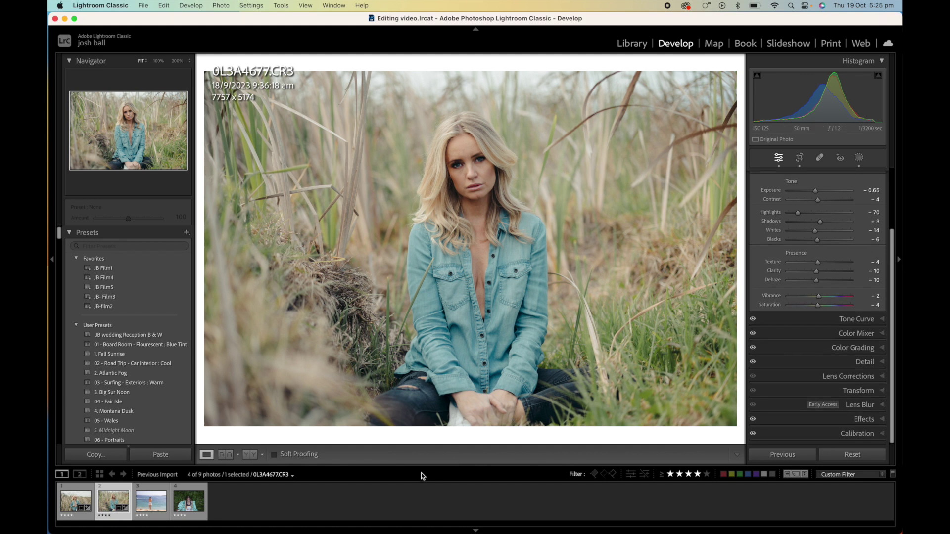
key("backslash")
key("backslash")
key("backslash")
key("backslash")
scroll(857, 258, "up", 3)
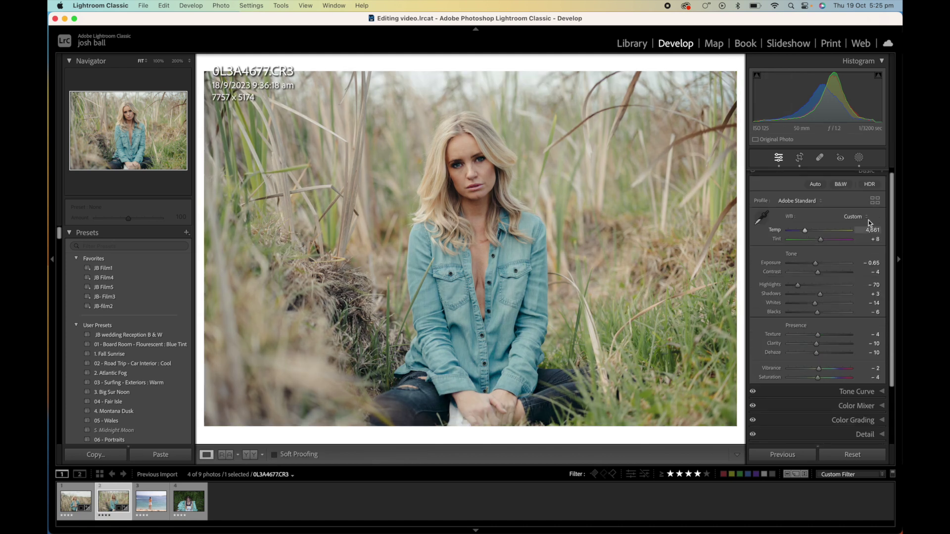
Set the seated portrait's temperature to 4,651 and preview the photo full screen.
left_click_drag(832, 232, 806, 232)
key("super+alt+7")
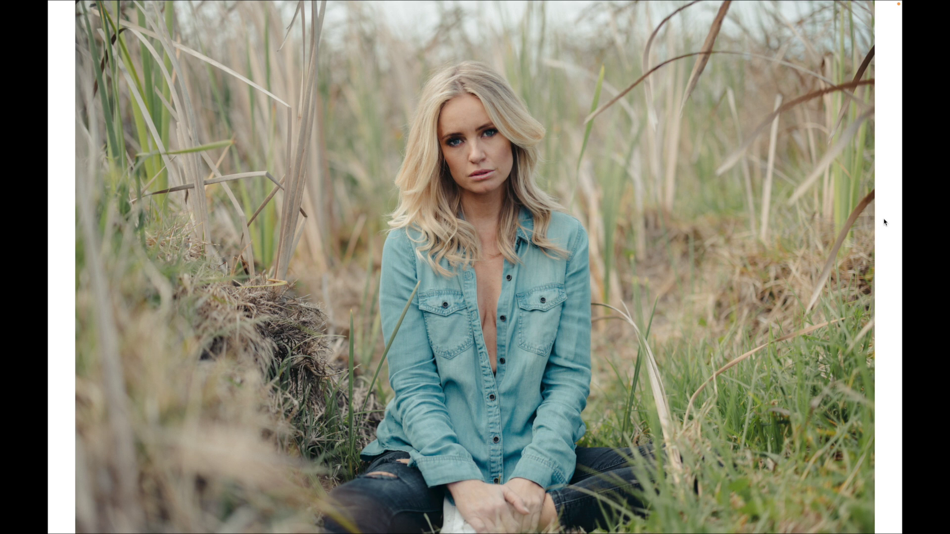
key("Escape")
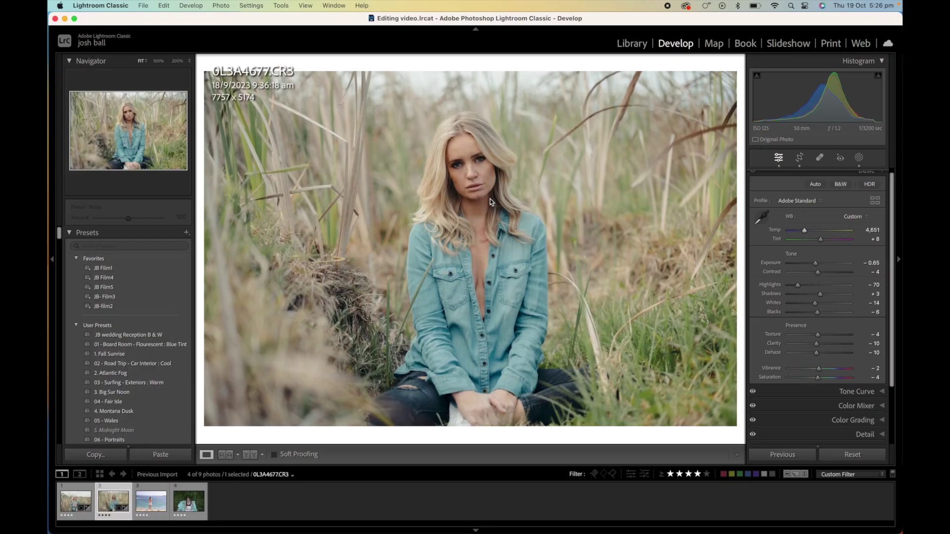
left_click(475, 170)
left_click_drag(479, 191, 512, 292)
left_click(512, 292)
left_click(820, 158)
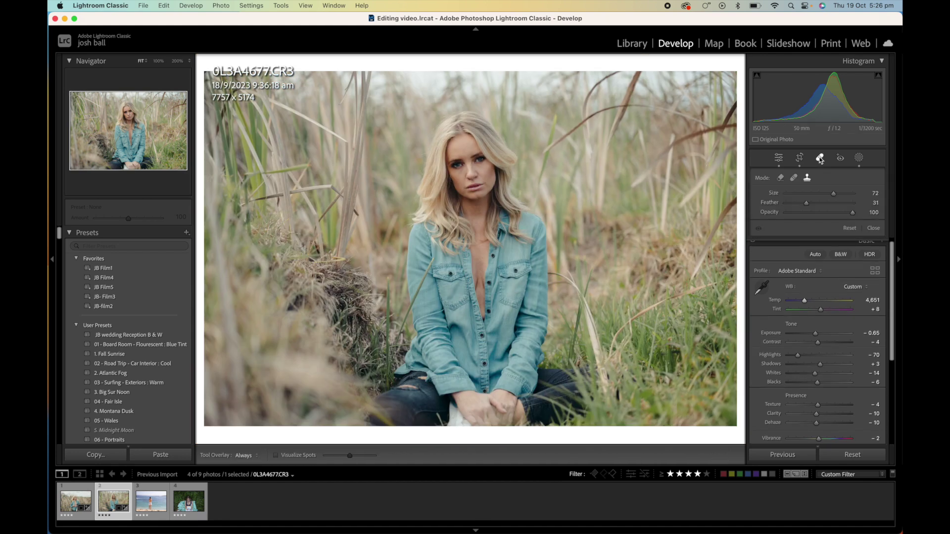
left_click(820, 158)
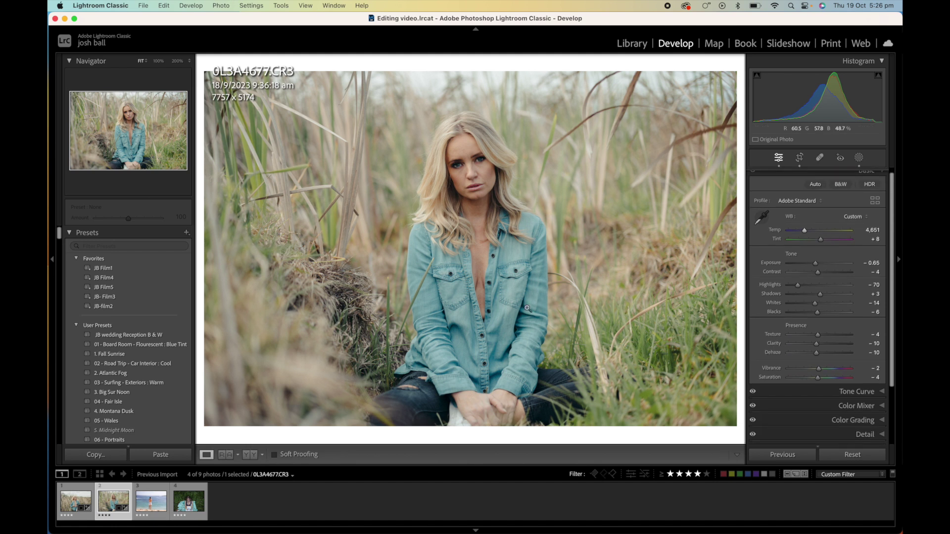
Apply the JB Film1 preset to the beach photo 0U6A0765.CR3 and set its temperature to 5,335.
left_click(152, 501)
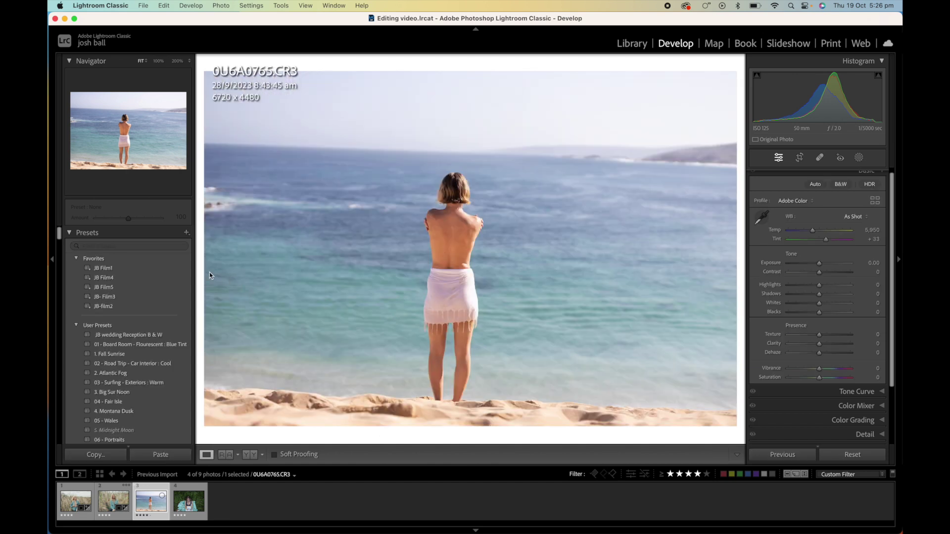
left_click(115, 270)
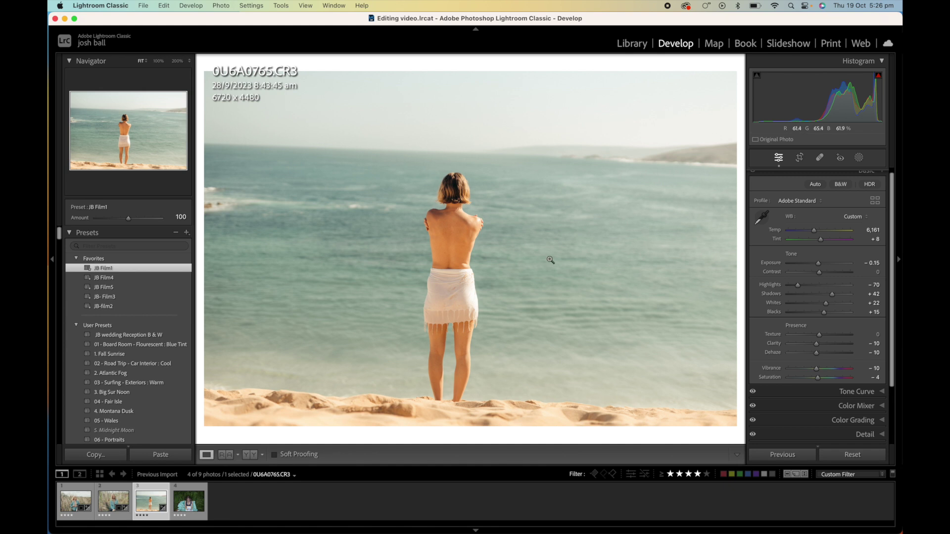
left_click_drag(814, 235, 809, 235)
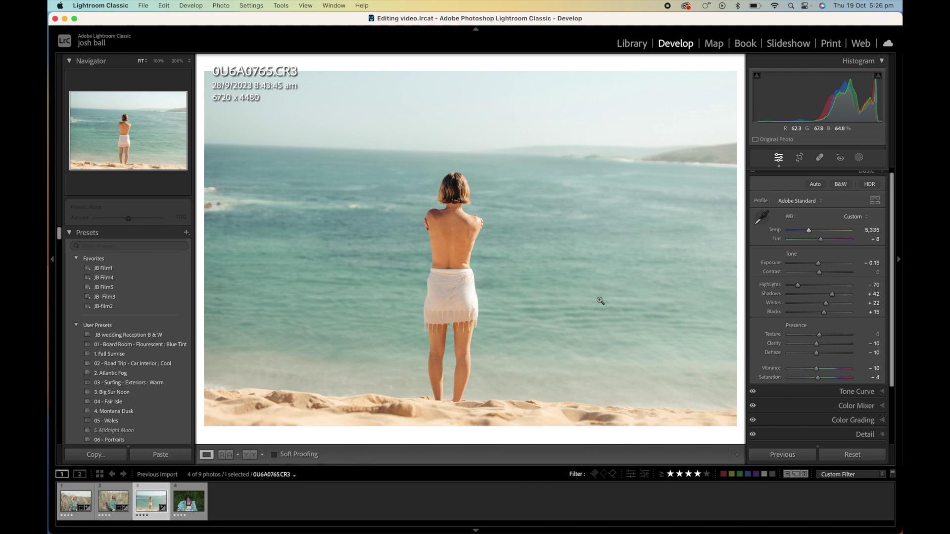
Crop the beach photo to 5977 x 3985 in its original aspect and straighten it by −1.64 degrees.
key("r")
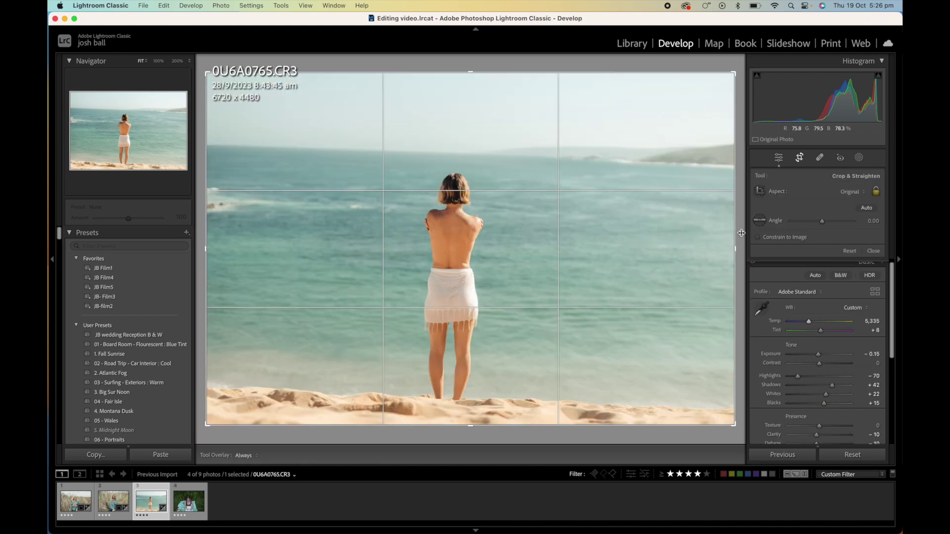
left_click_drag(742, 239, 706, 240)
left_click_drag(705, 240, 686, 241)
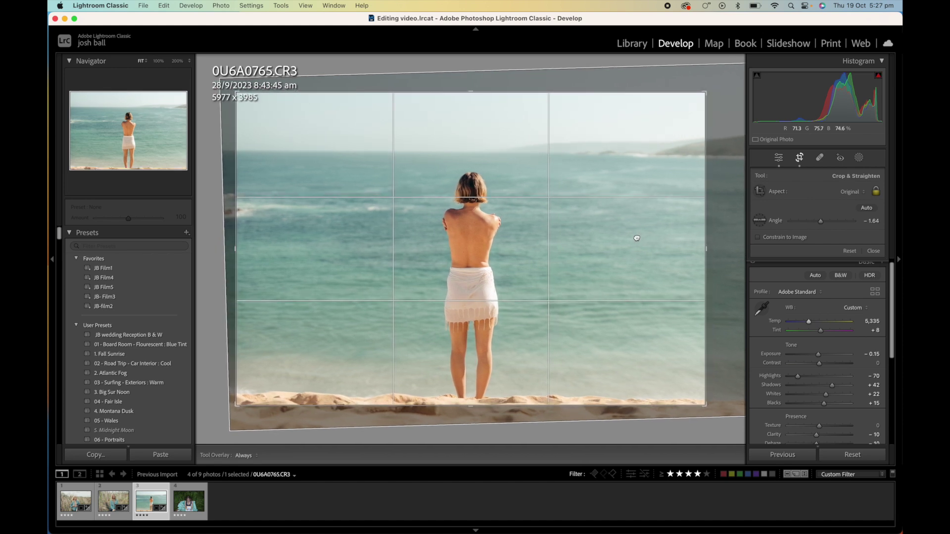
key("Return")
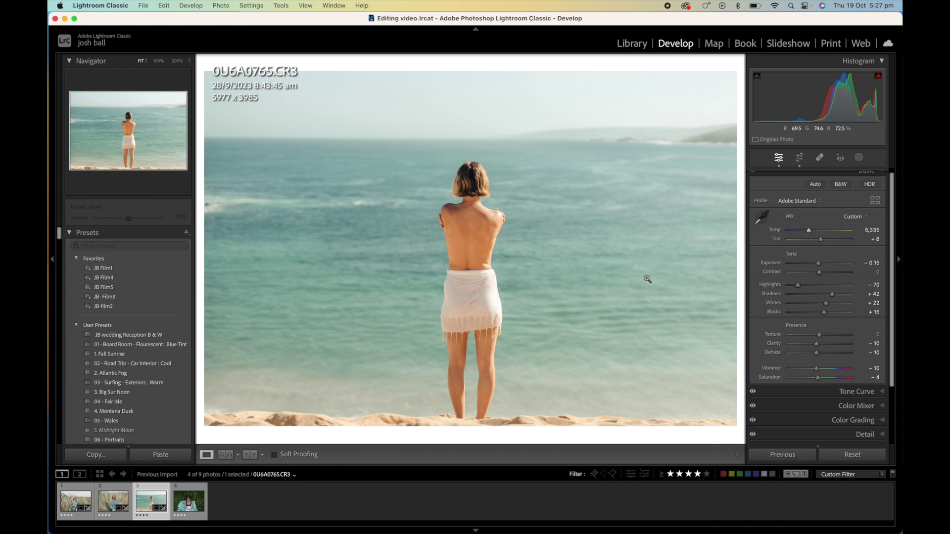
key("r")
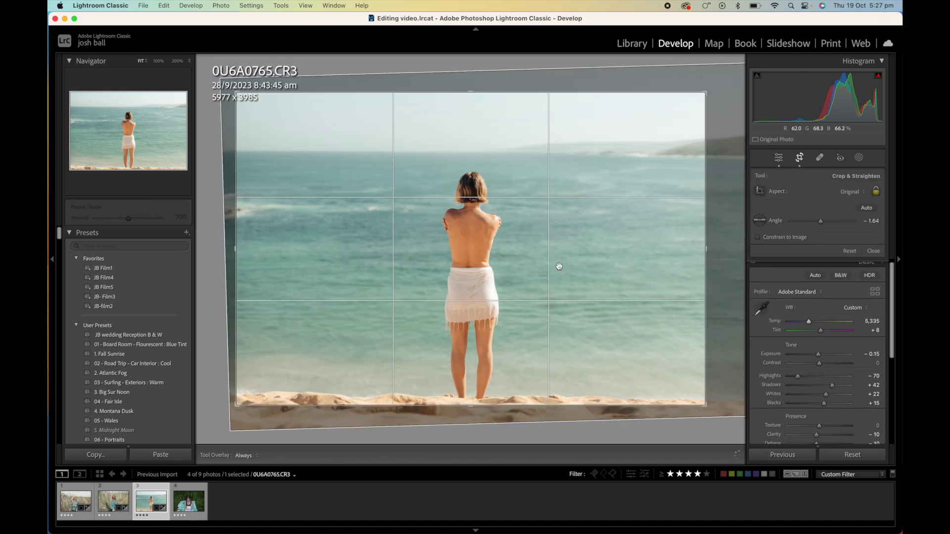
key("Return")
Set the beach photo's temperature to 5,435, shadows to +19, whites to −12 and blacks to −15.
left_click_drag(876, 233, 877, 234)
left_click(872, 230)
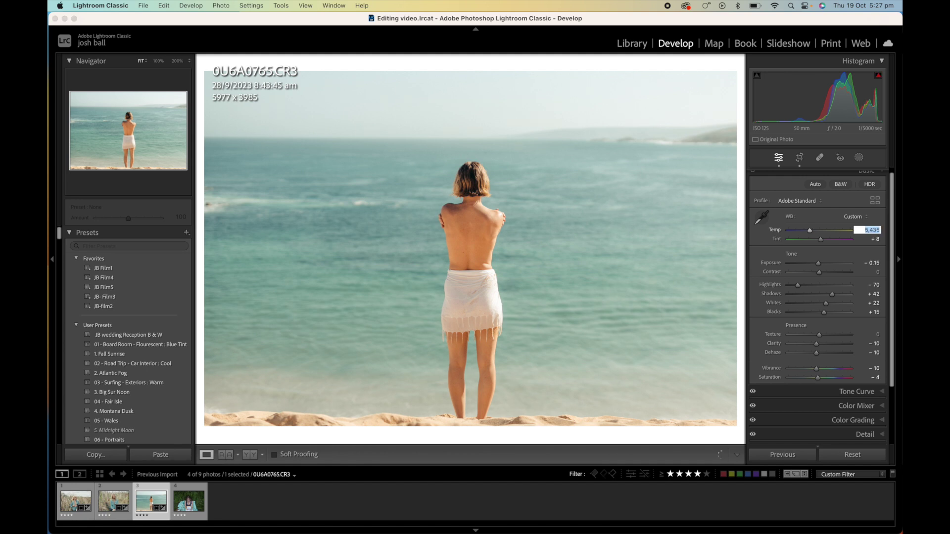
key("Return")
left_click_drag(834, 296, 813, 313)
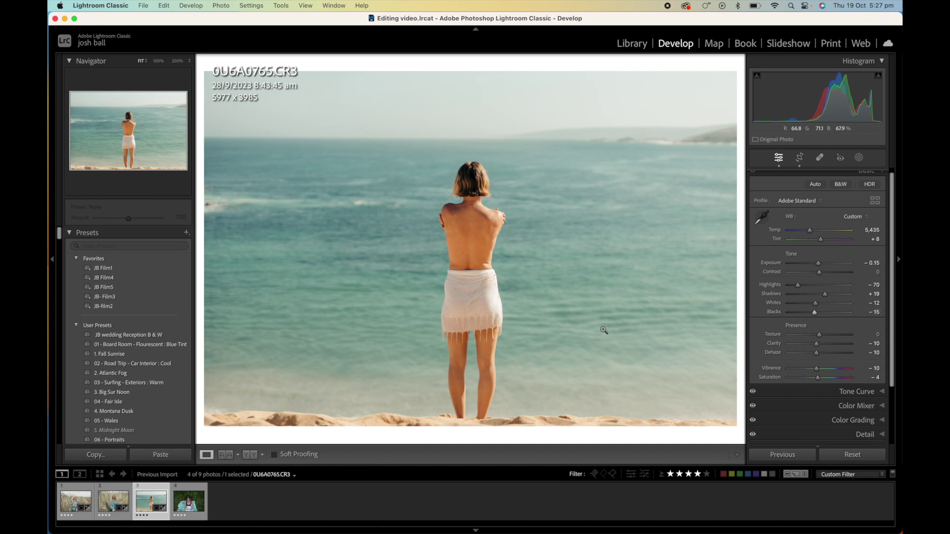
Set the beach photo's vibrance to −4.
left_click_drag(874, 368, 872, 369)
left_click(873, 369)
key("Up")
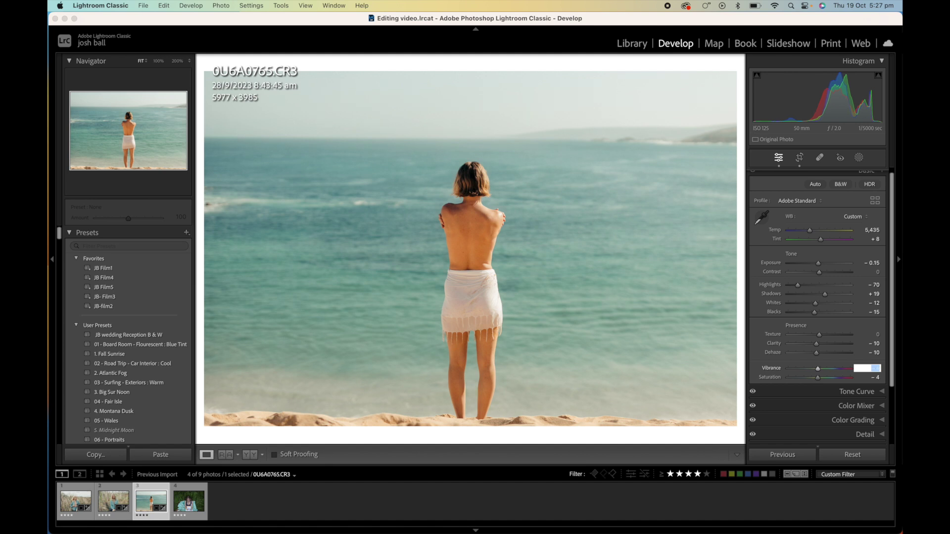
key("Tab")
Raise the Blue hue value in the Color Mixer to shift the sea away from teal towards blue.
key("super+3")
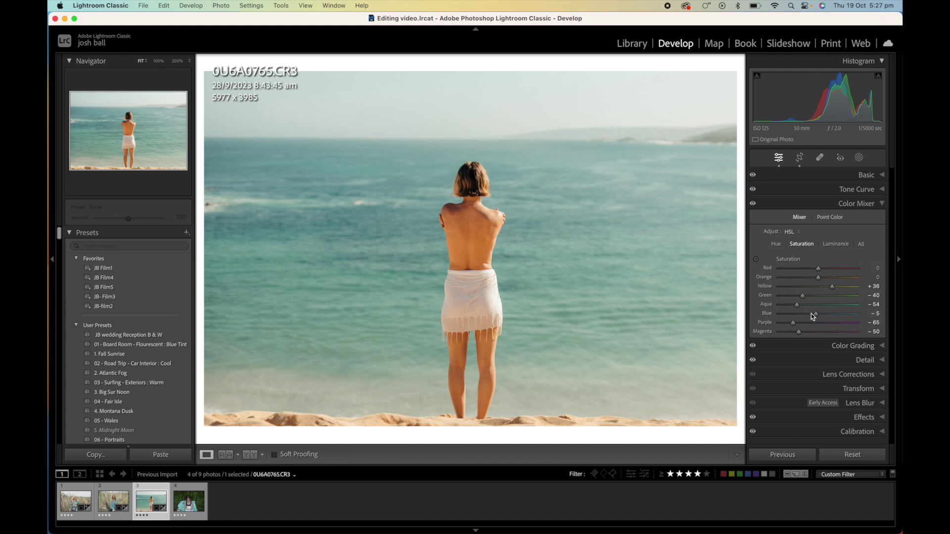
left_click(775, 245)
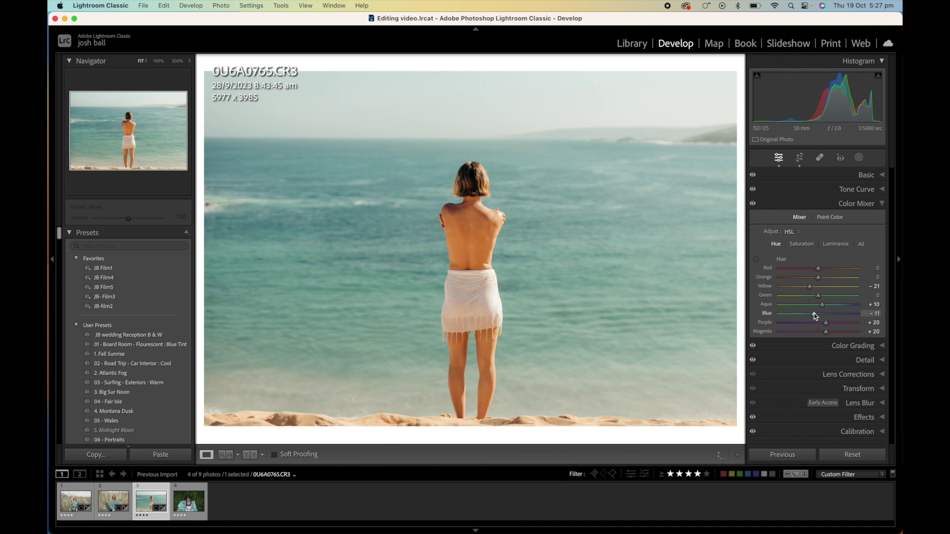
left_click_drag(816, 315, 819, 316)
key("super+1")
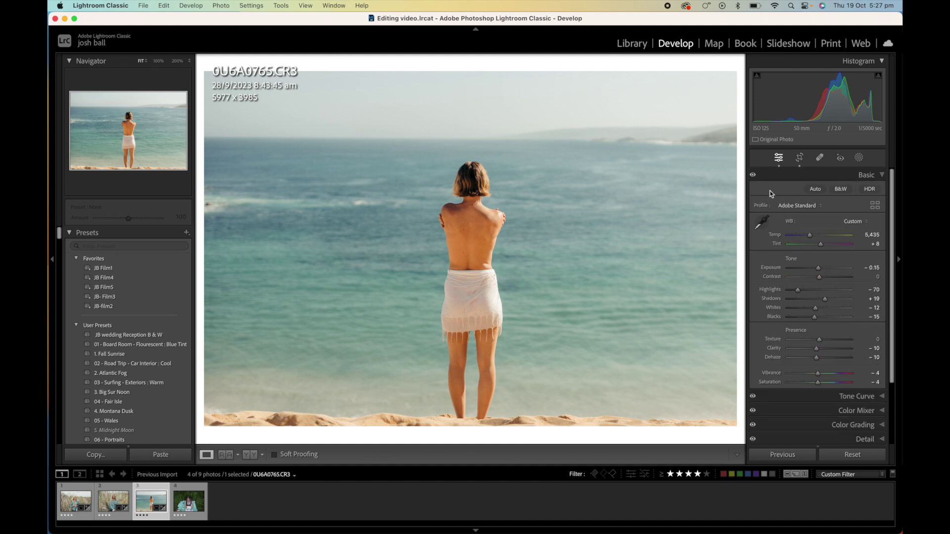
Set the beach photo's overall saturation to −8.
left_click(873, 382)
type("-8")
key("Return")
Compare the edited beach photo repeatedly with its original, and check the vignetting and grain settings.
key("backslash")
key("backslash")
key("backslash")
key("backslash")
key("backslash")
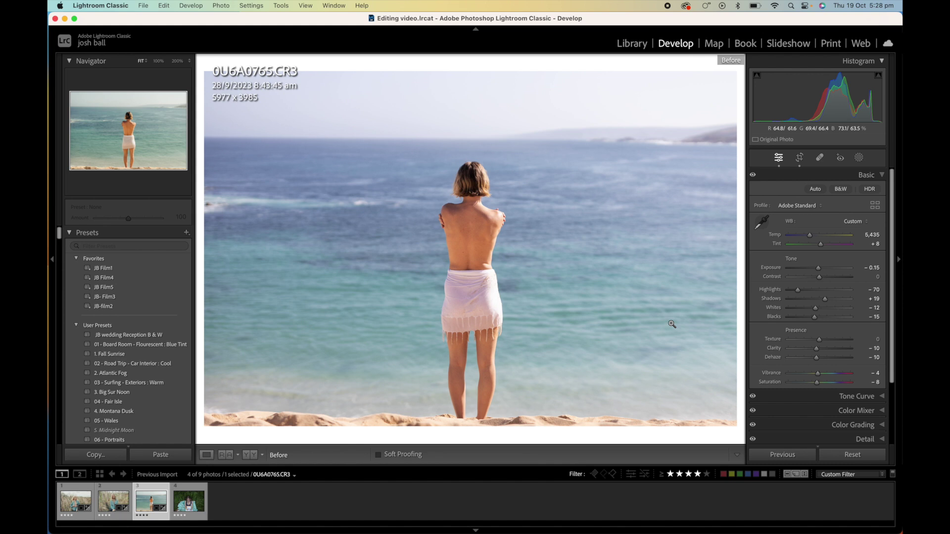
key("backslash")
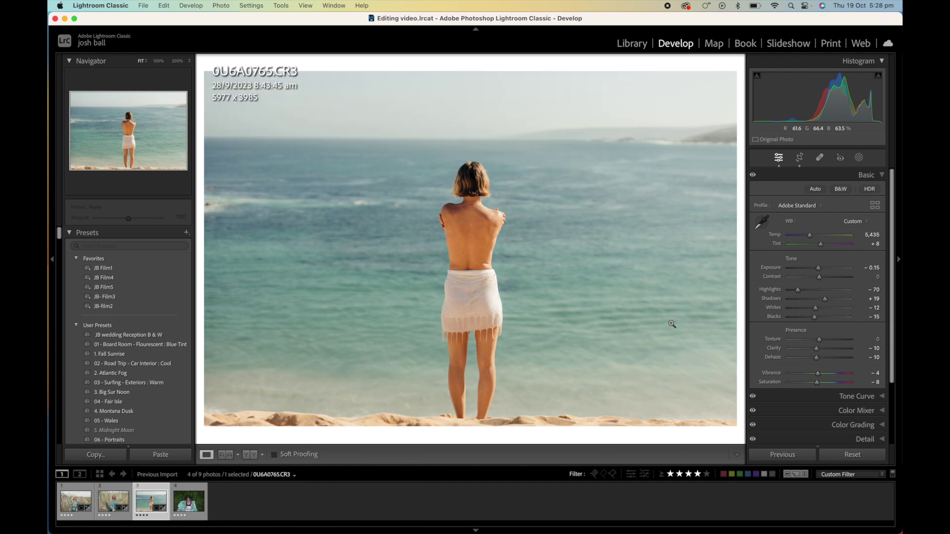
key("super+8")
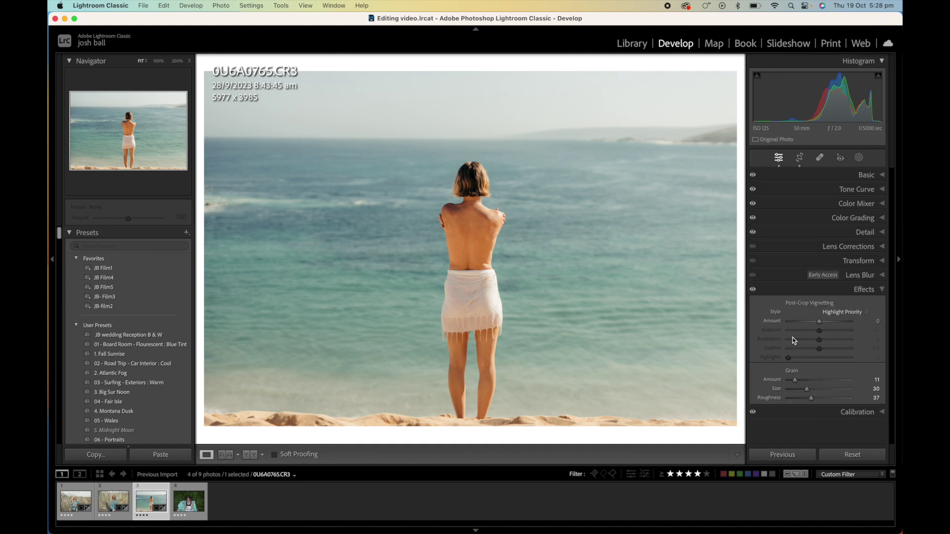
key("super+8")
key("super+1")
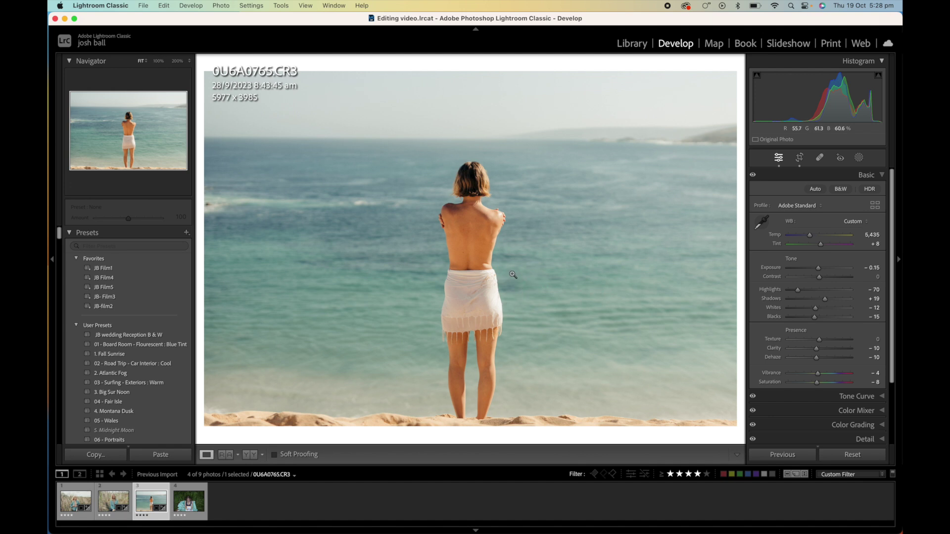
Mask the woman on the beach with Select Subject, setting the mask's exposure to 0.12, shadows to 6 and whites to 14.
left_click(859, 159)
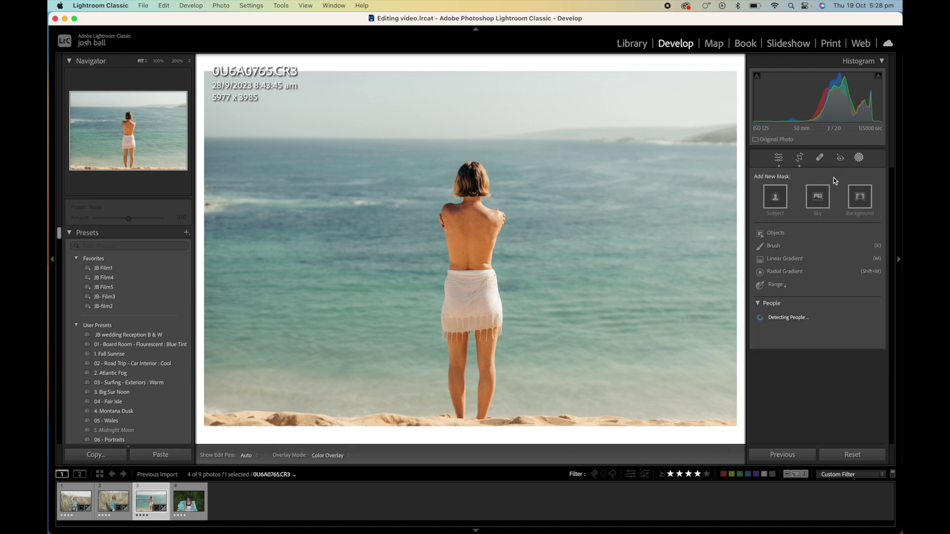
left_click(778, 198)
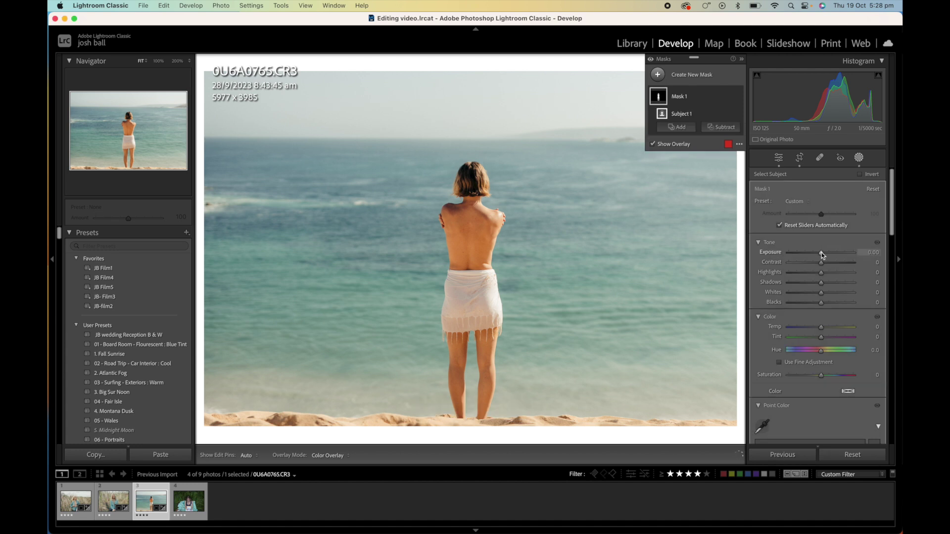
left_click(821, 253)
left_click_drag(822, 253, 823, 254)
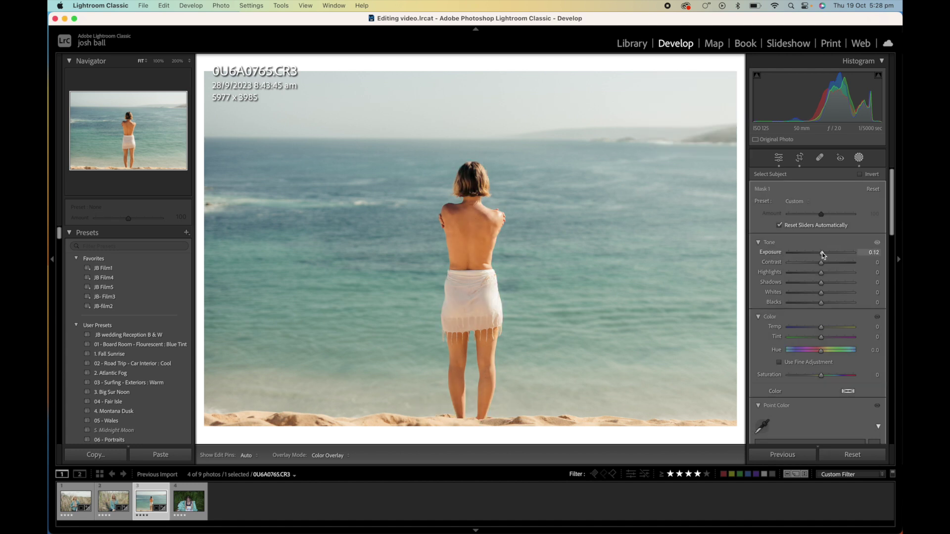
left_click(821, 283)
left_click_drag(822, 281, 823, 293)
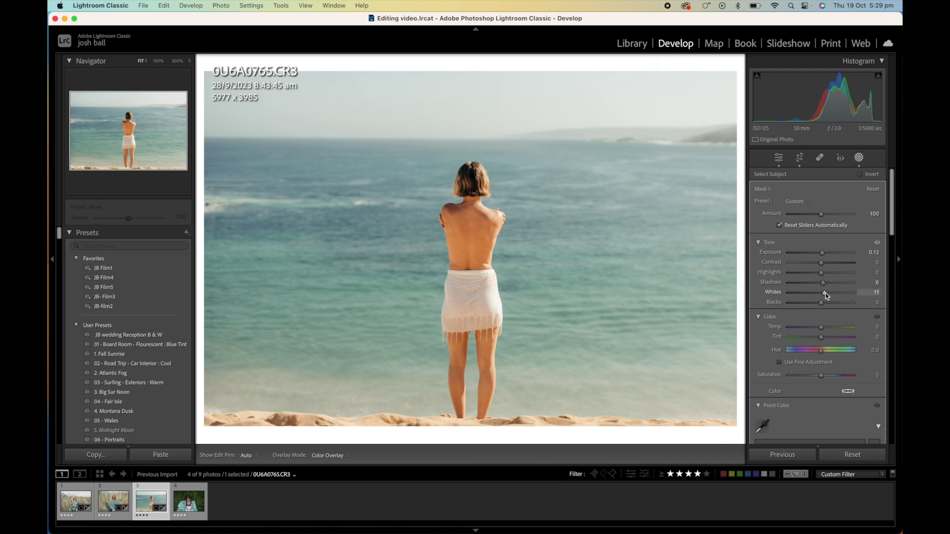
Fine-tune the subject mask's temperature, finish masking and preview the beach photo full screen.
scroll(824, 283, "down", 5)
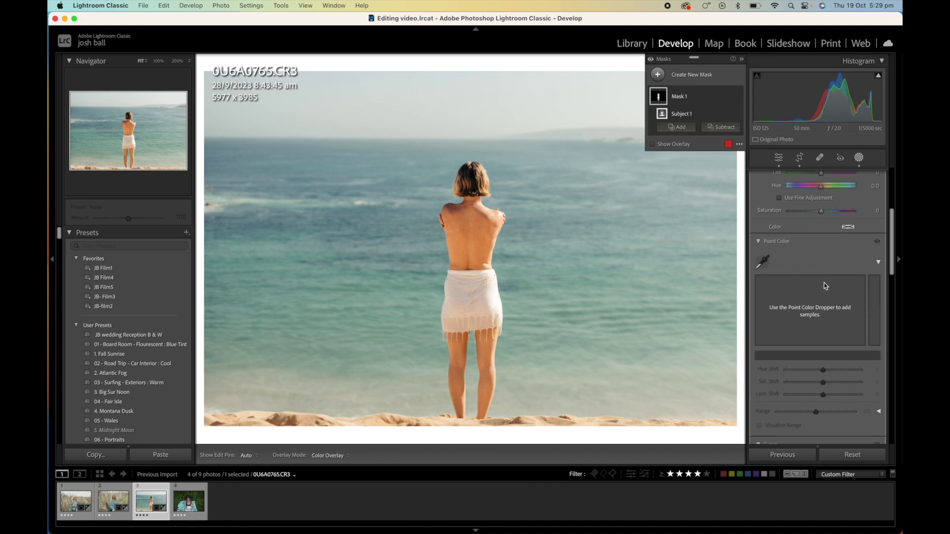
scroll(823, 286, "up", 4)
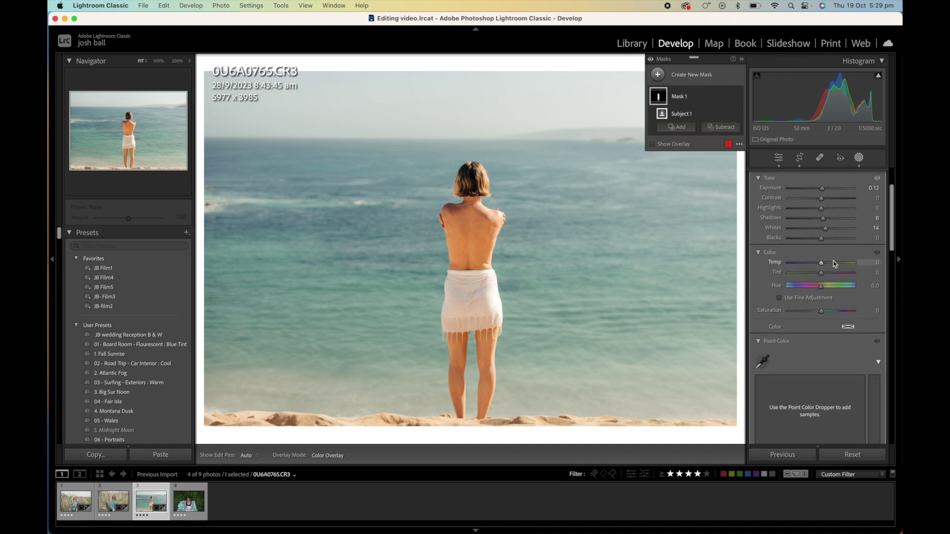
left_click_drag(821, 264, 820, 263)
left_click(859, 158)
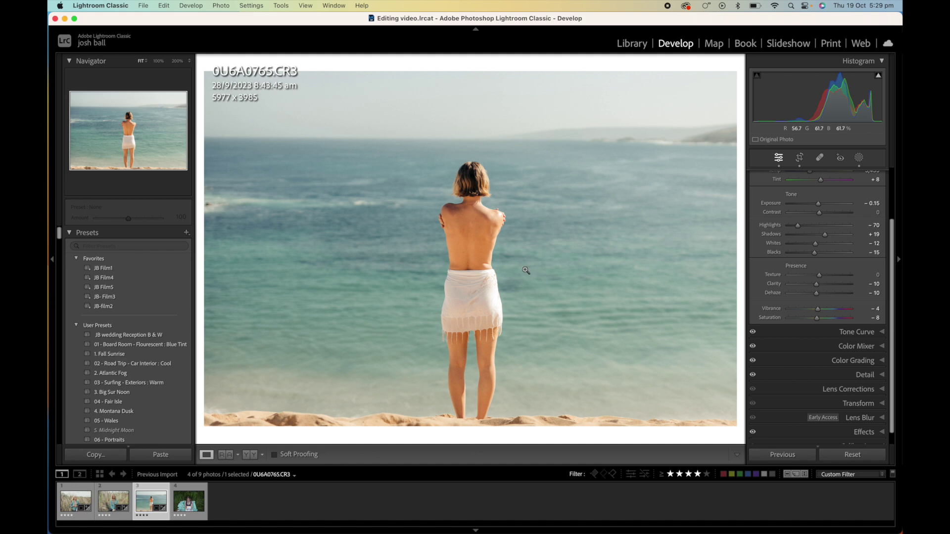
key("f")
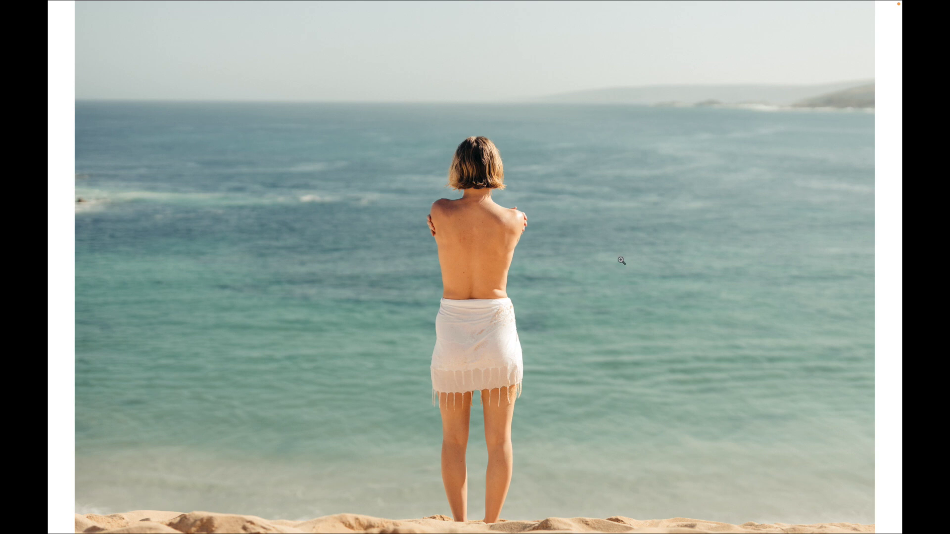
key("Escape")
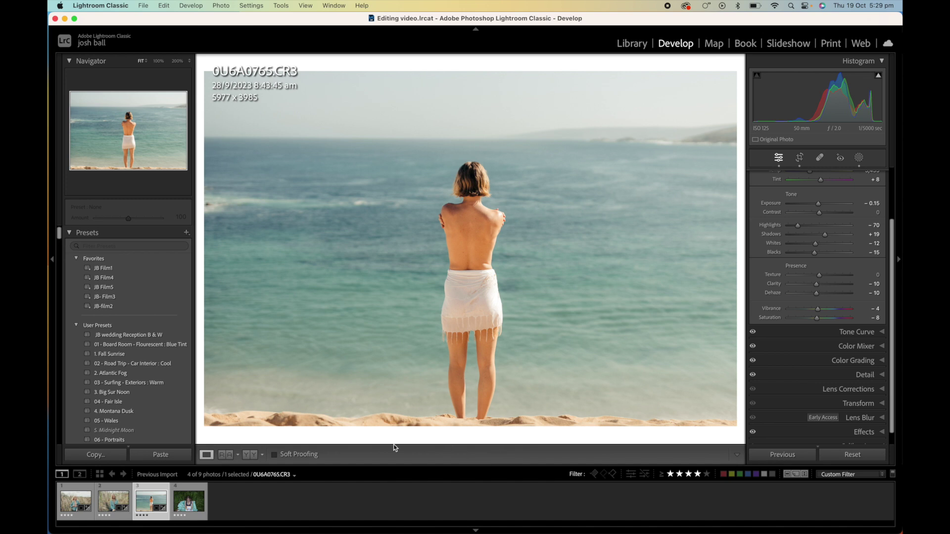
Apply the JB Film1 preset to the reading portrait 0L3A5125.CR3 and set its exposure to +0.20.
left_click(192, 505)
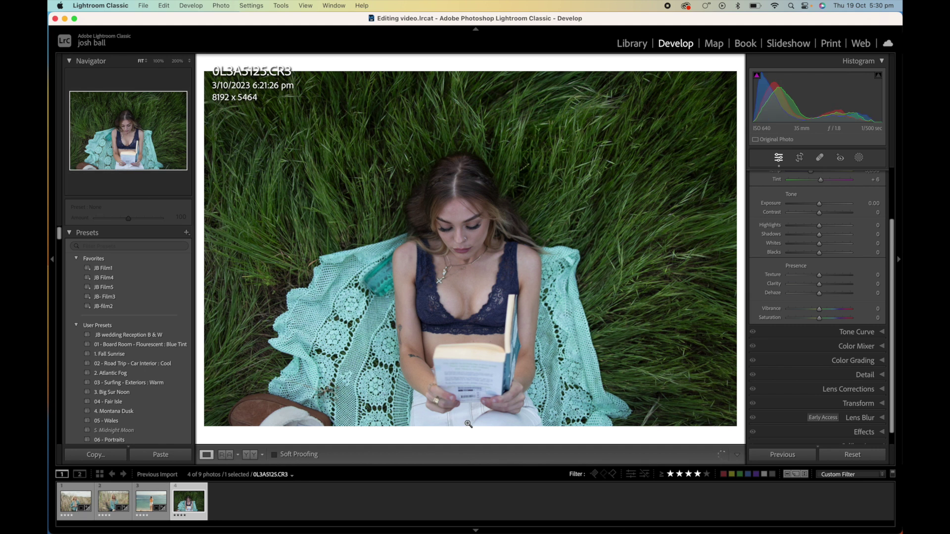
left_click(144, 269)
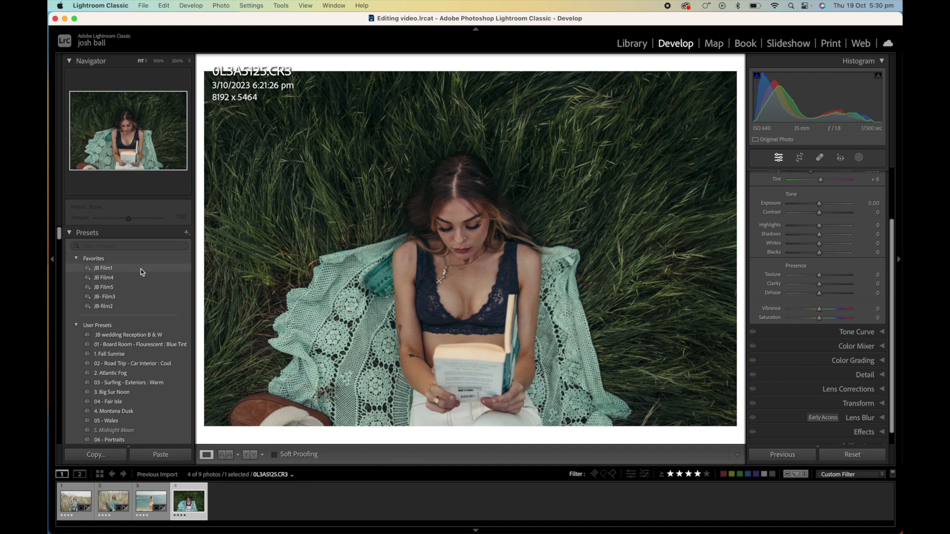
left_click(140, 268)
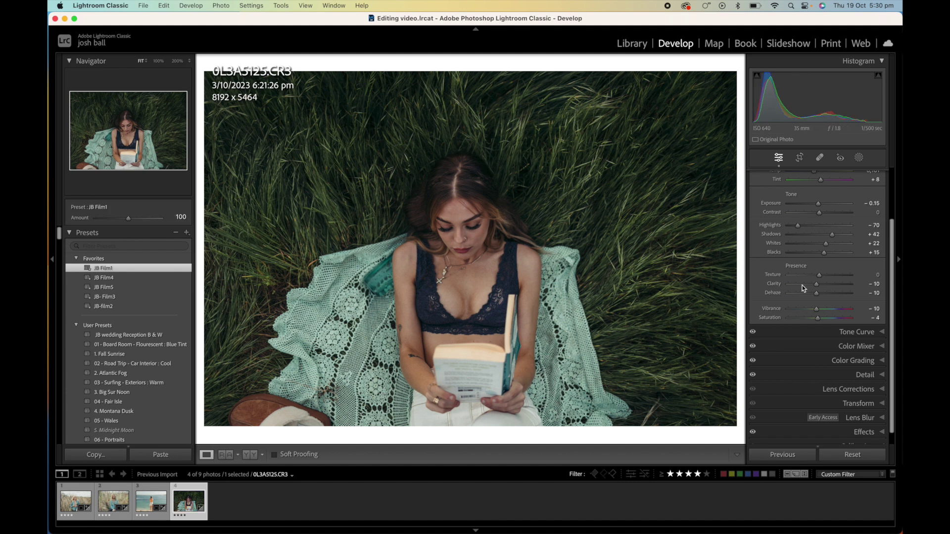
scroll(817, 297, "up", 3)
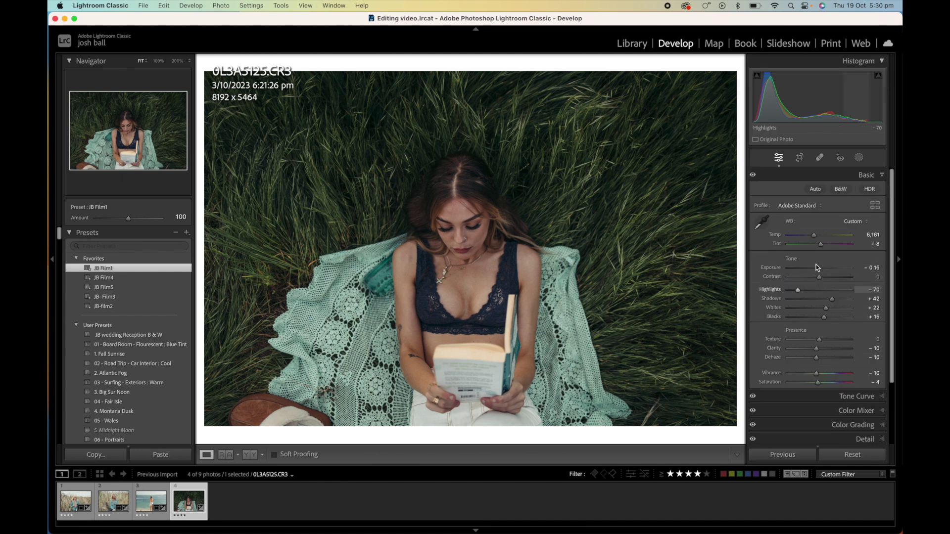
left_click_drag(821, 270, 823, 270)
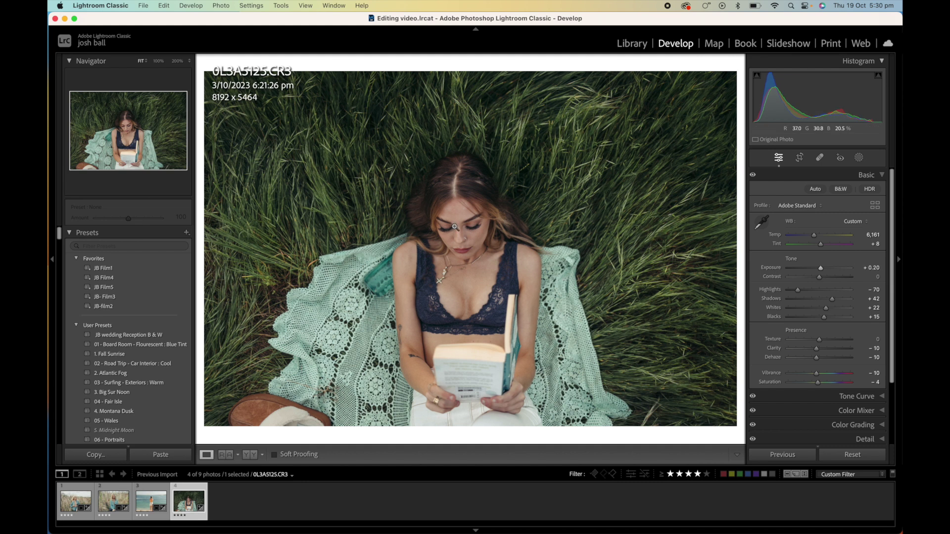
Crop the reading portrait to 7788 x 5194 in its original aspect, tightening the frame around the woman.
key("r")
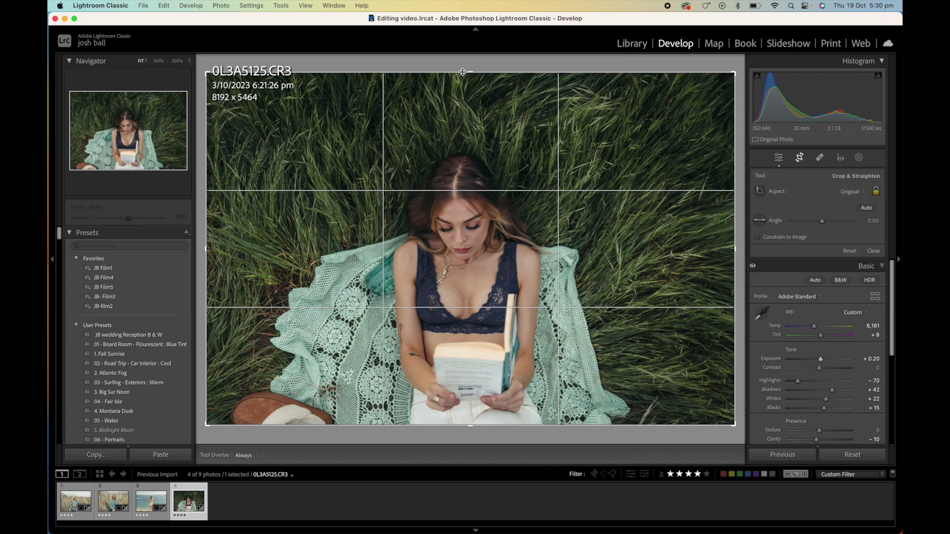
left_click_drag(466, 74, 467, 95)
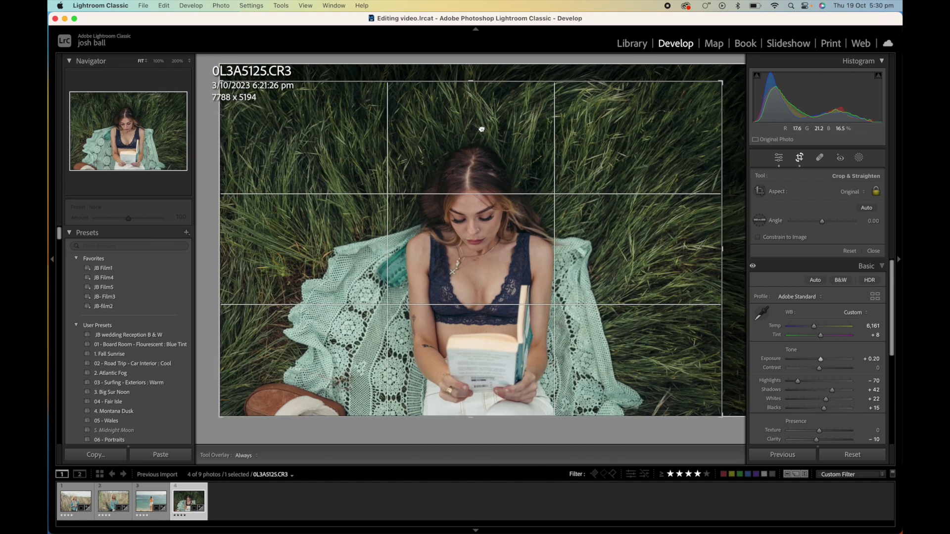
key("Return")
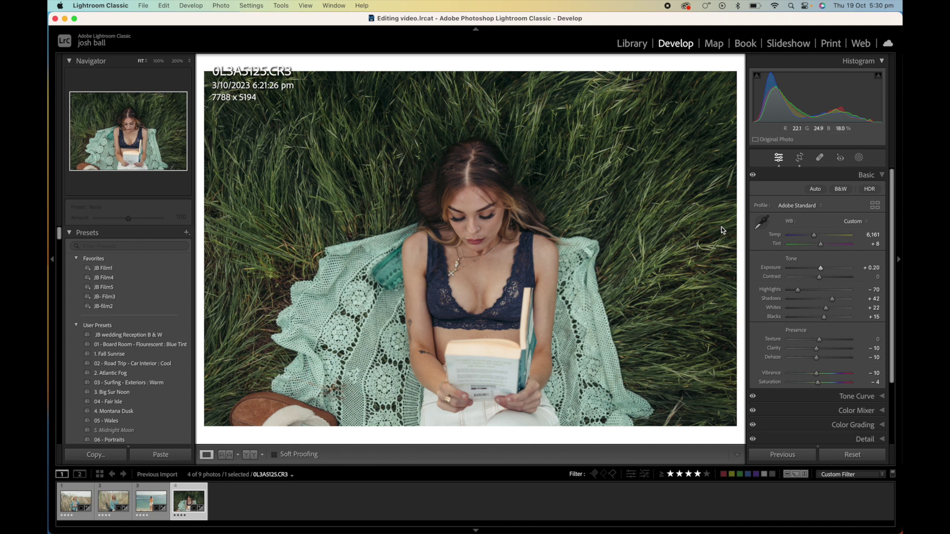
Compare the reading portrait with its original, and set shadows to +28, whites to +9 and blacks to +2.
key("backslash")
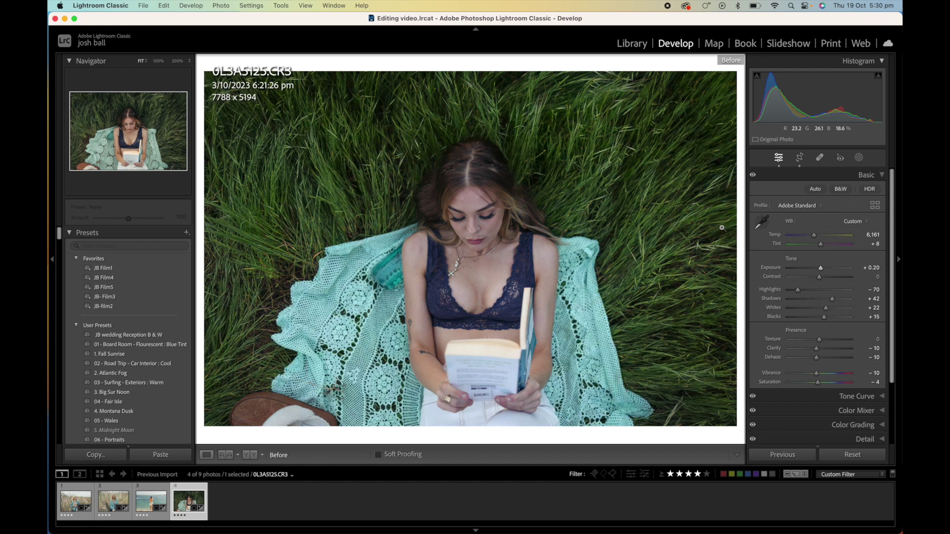
key("backslash")
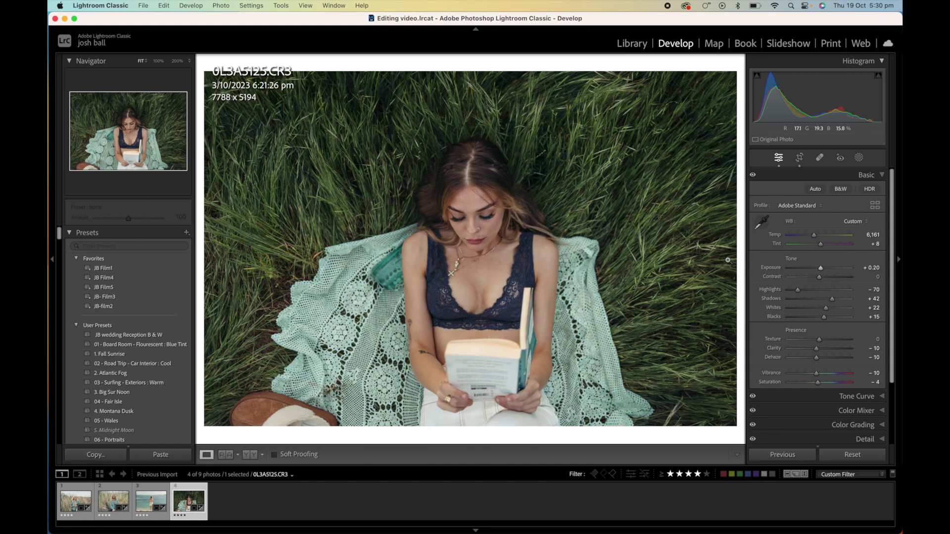
left_click_drag(832, 298, 818, 316)
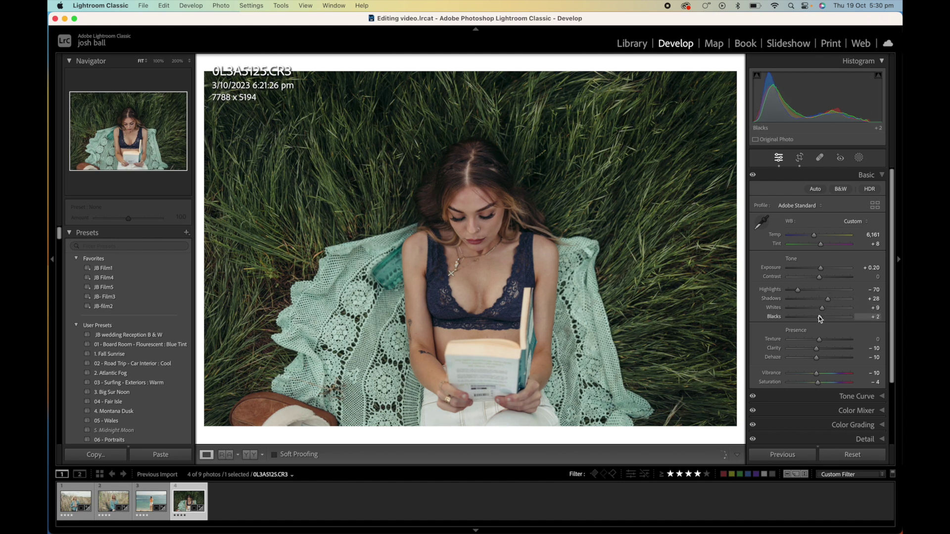
Create a radial gradient mask centred on the woman and invert it so it covers the surrounding grass.
left_click(859, 158)
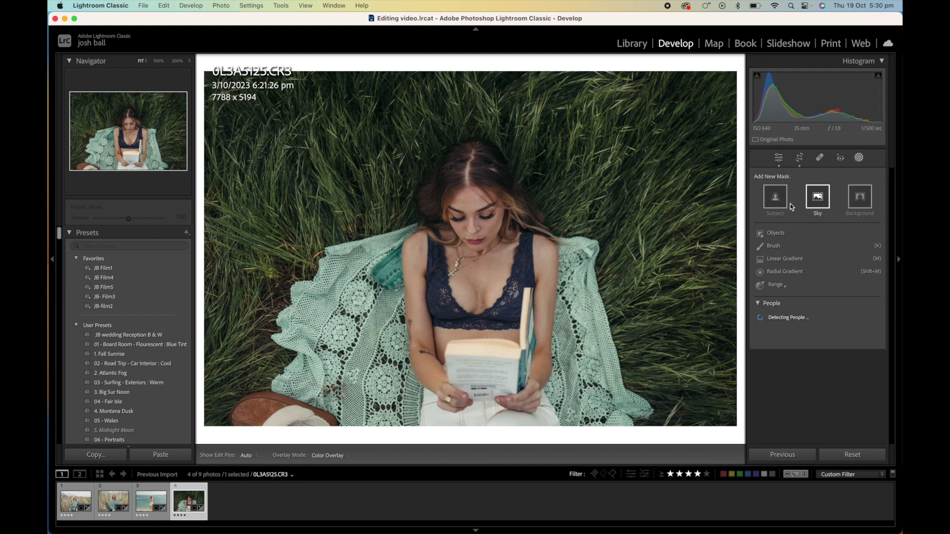
left_click(785, 272)
left_click_drag(471, 259, 646, 442)
left_click_drag(471, 263, 476, 272)
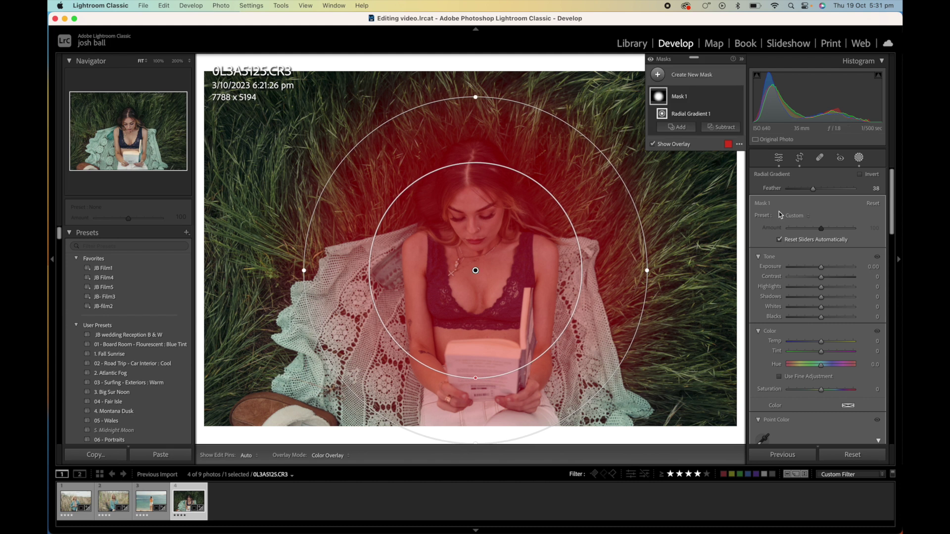
left_click(728, 97)
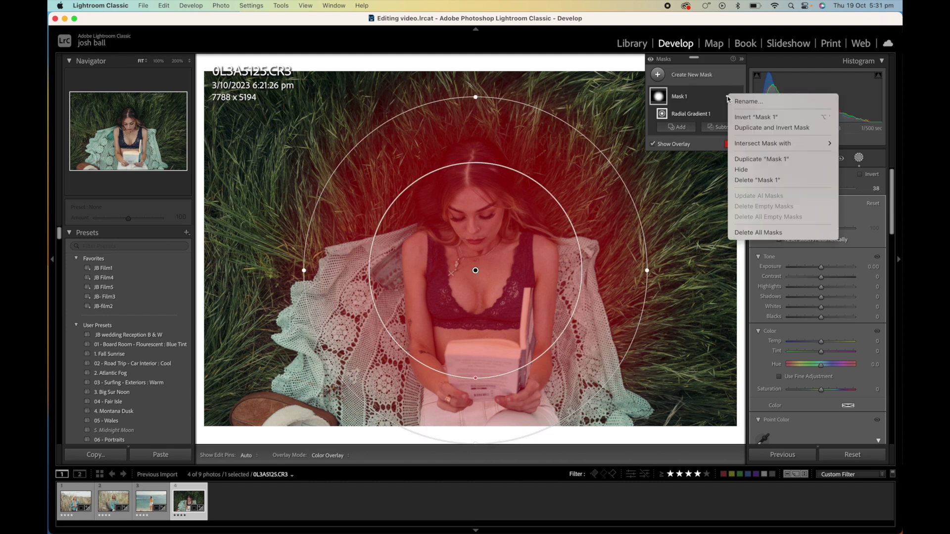
left_click(759, 124)
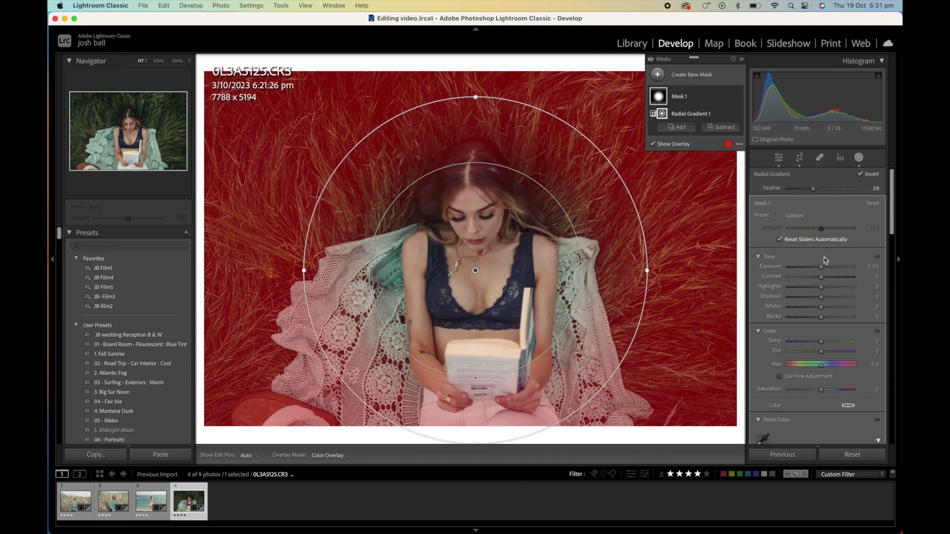
Set the inverted radial mask's exposure to -0.14 and shadows to -5, close masking and compare with the original photo.
left_click_drag(819, 269, 818, 298)
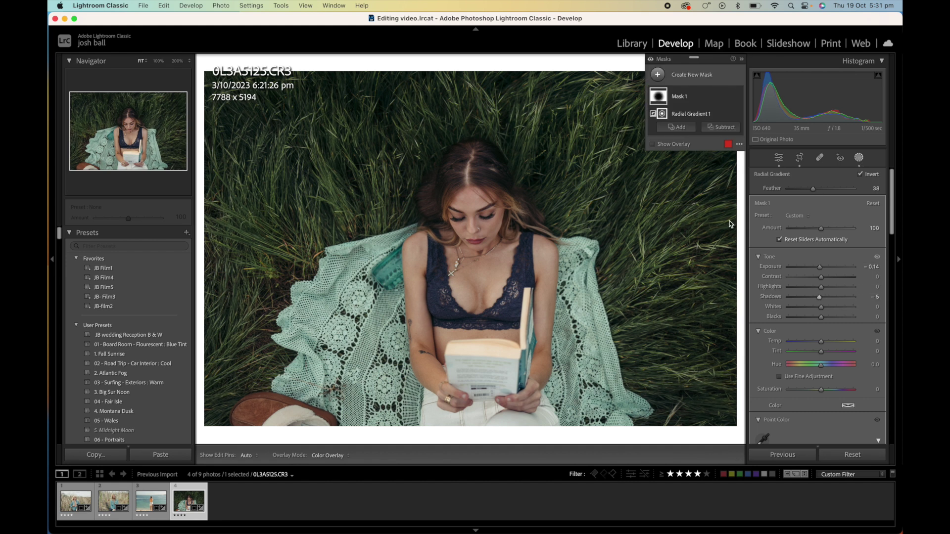
key("shift+w")
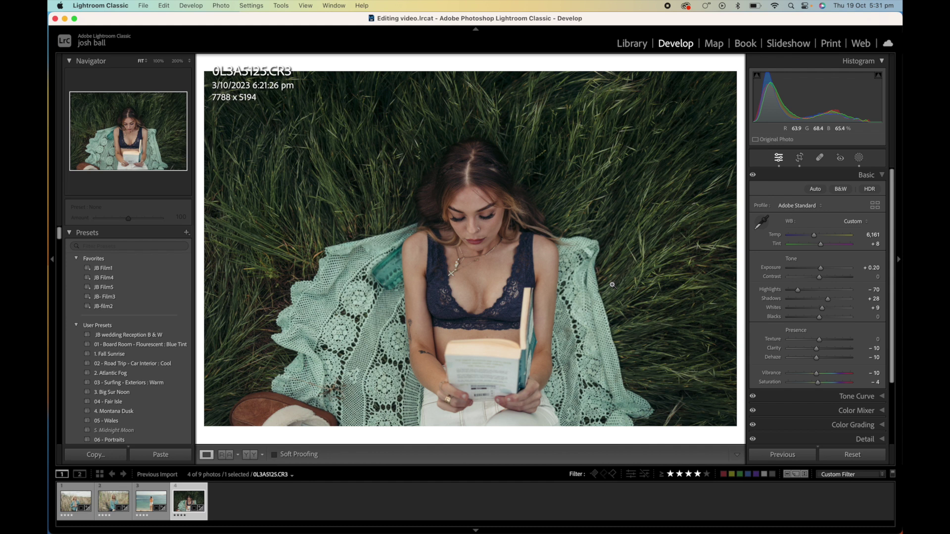
key("backslash")
key("backslash")
Set the portrait's texture to -2, vibrance to -2 and saturation to -6.
left_click(878, 339)
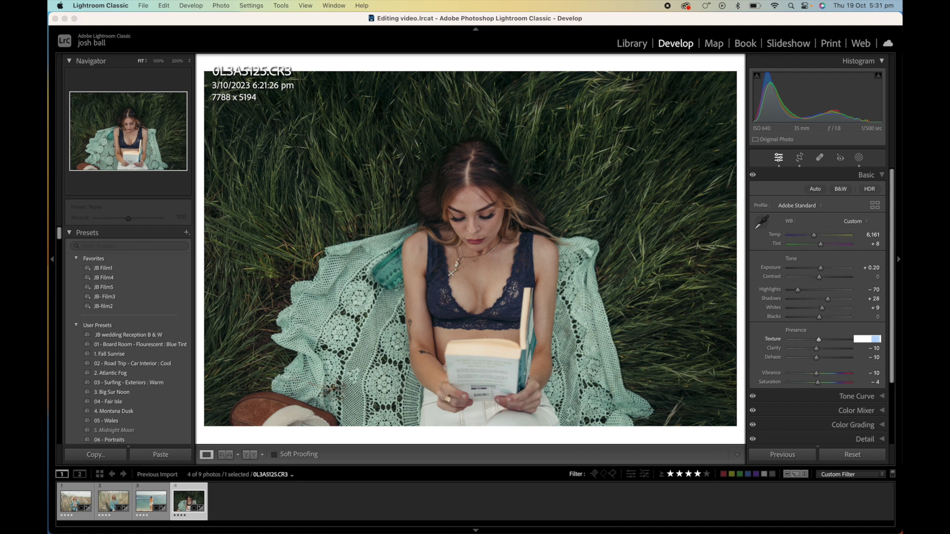
key("Return")
left_click(875, 375)
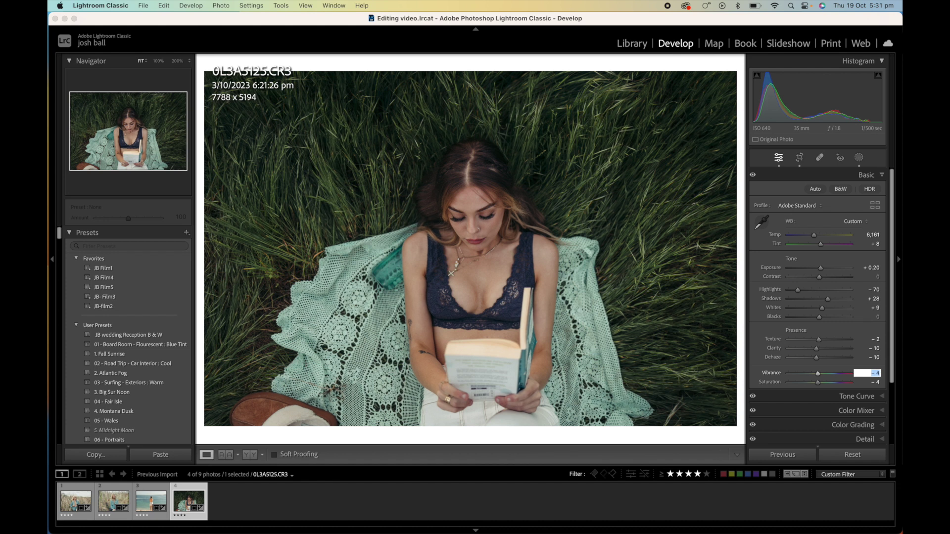
type("-2")
key("Return")
left_click(877, 386)
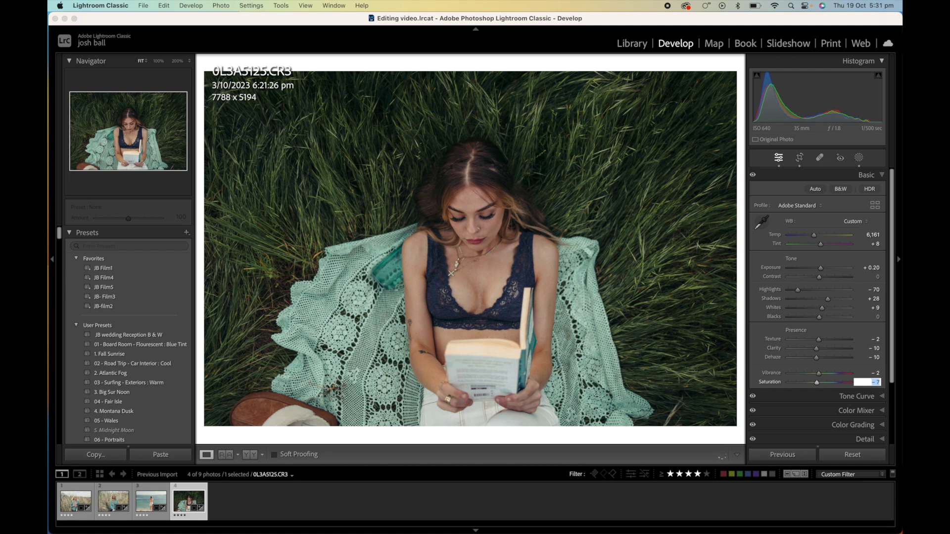
type("-6")
key("Return")
Set the portrait's exposure to +0.30 and highlights to -57.
left_click(876, 268)
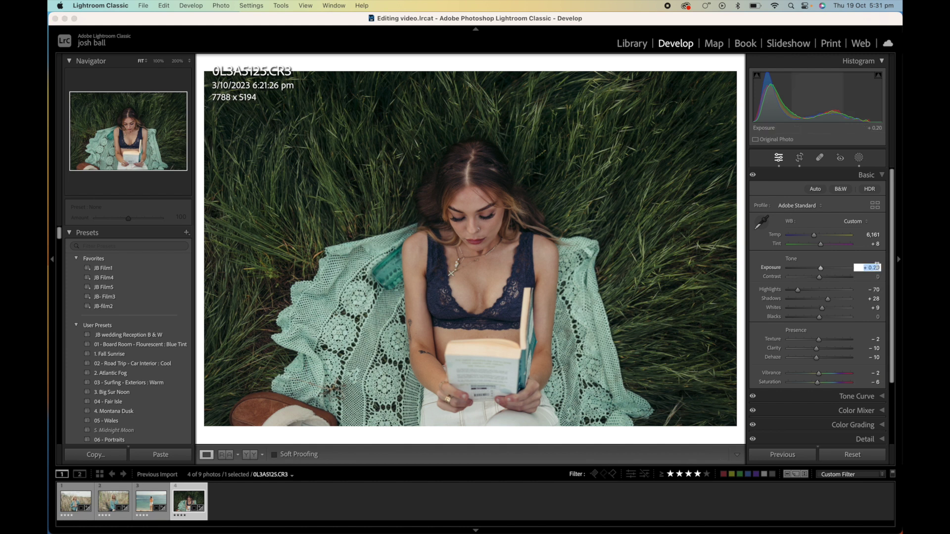
key("Up")
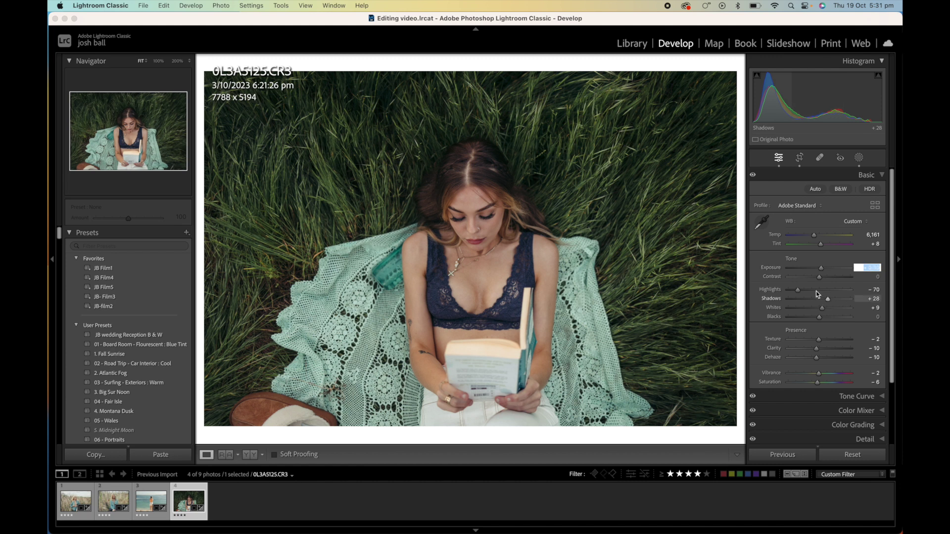
left_click(827, 298)
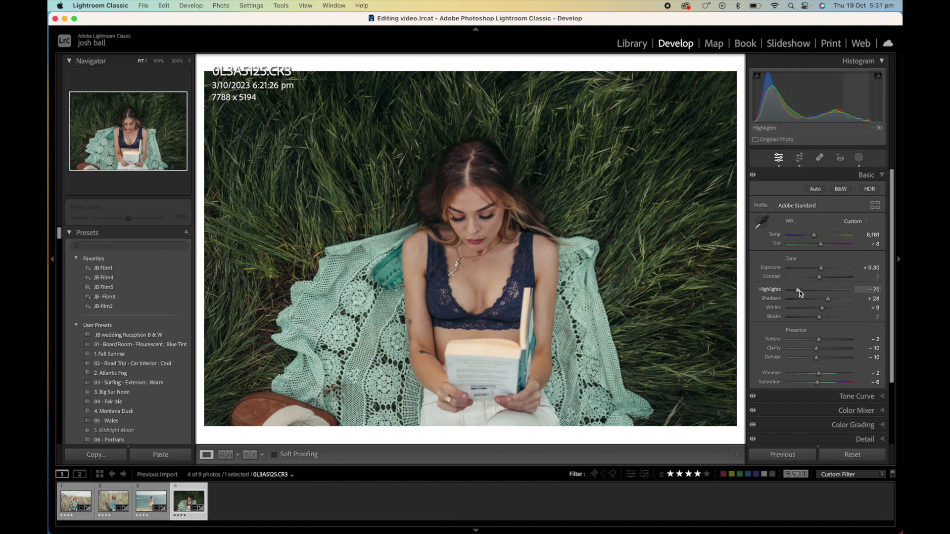
left_click_drag(801, 290, 803, 291)
Move the tone curve's upper point to input 190, output 186, and review the Color Mixer's hue and saturation values.
key("super+2")
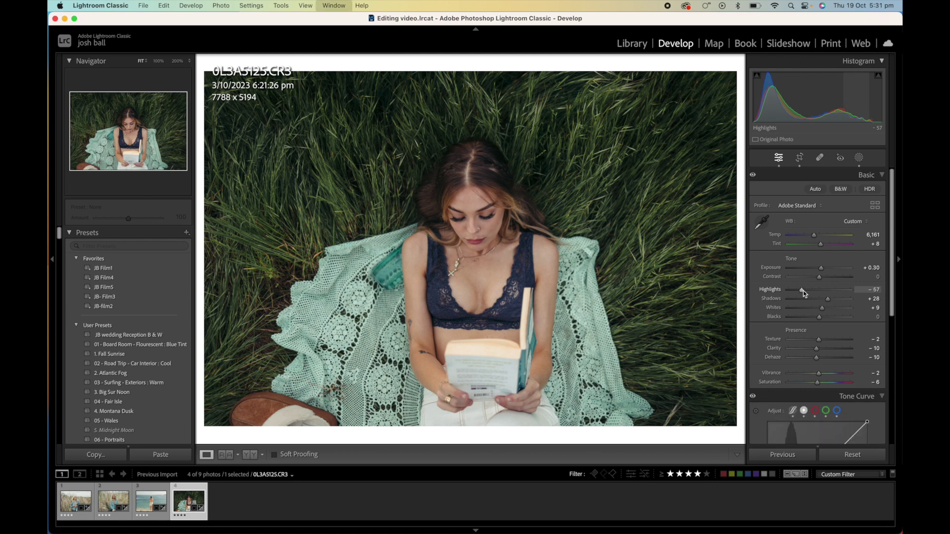
left_click_drag(841, 212, 842, 210)
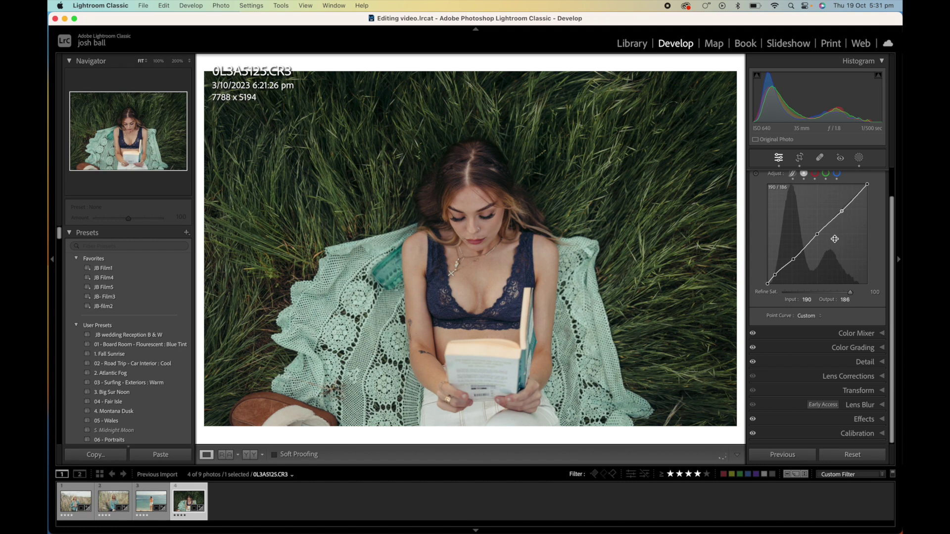
key("super+3")
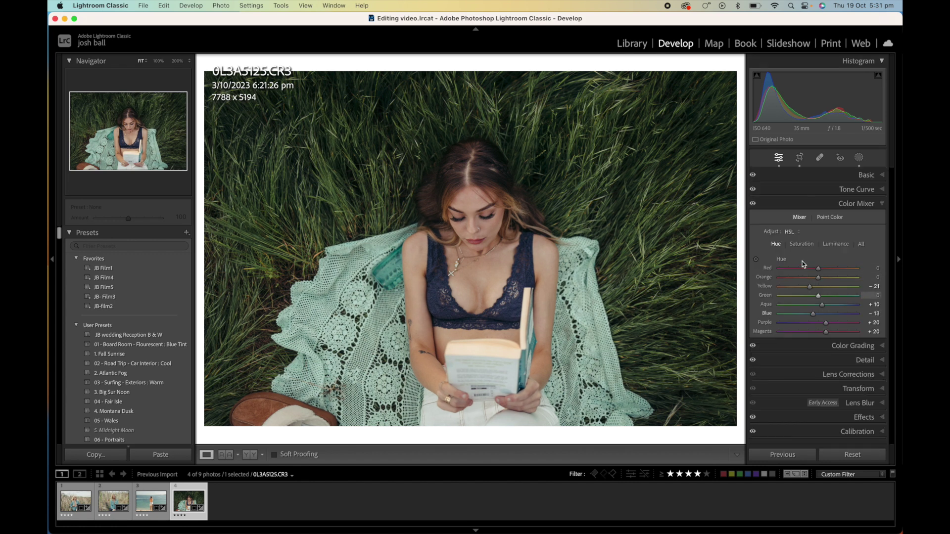
left_click(801, 244)
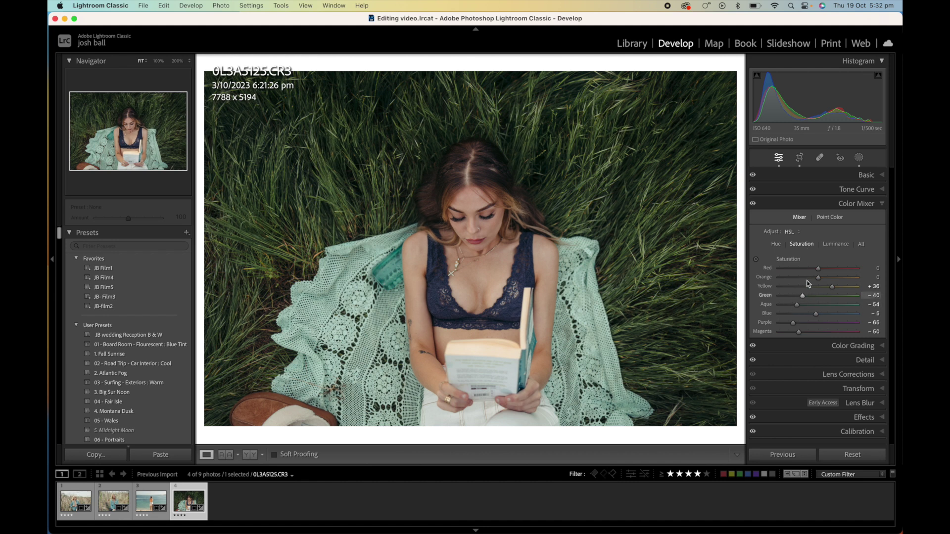
Give the Color Grading highlights a faint yellow tint and review the detail, lens, transform, blur and effects settings.
key("super+4")
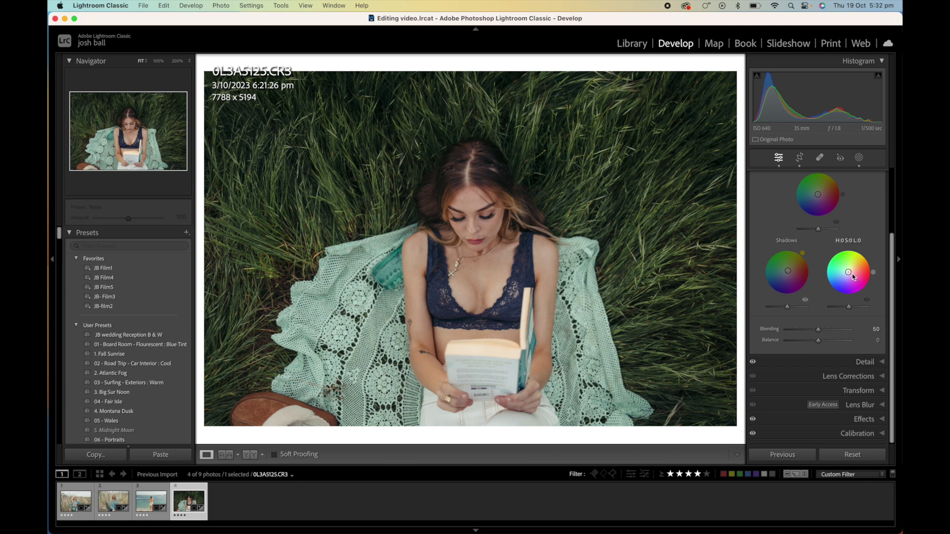
mouse_move(874, 272)
left_mouse_down()
mouse_move(863, 252)
mouse_move(848, 272)
left_mouse_up()
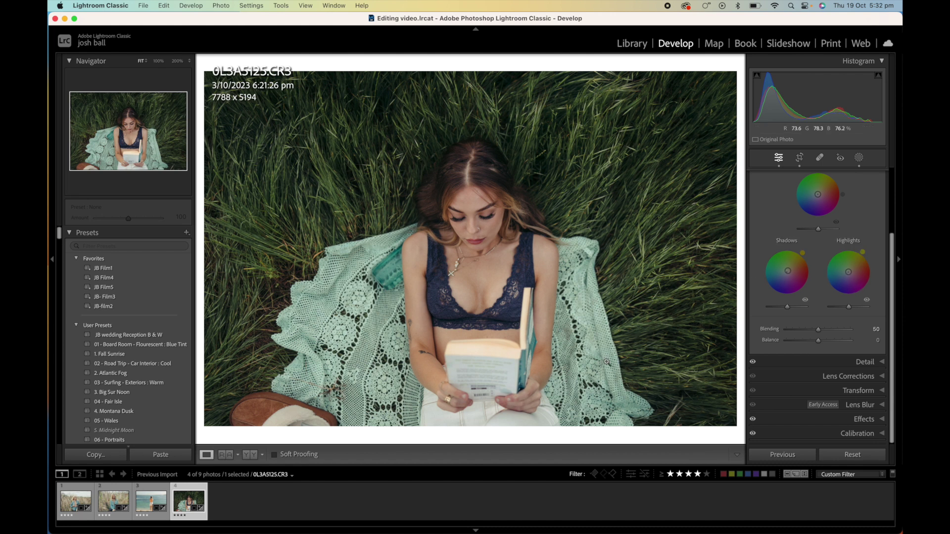
key("super+5")
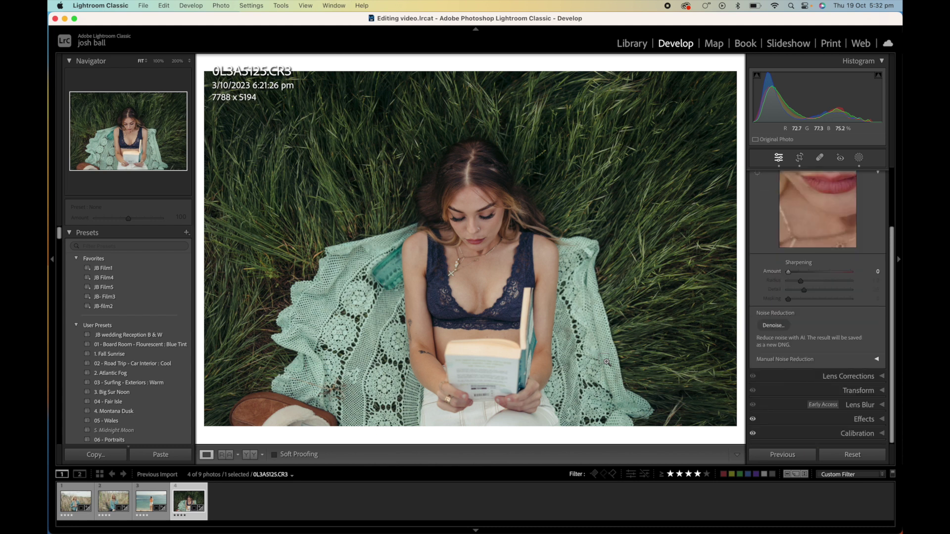
key("super+6")
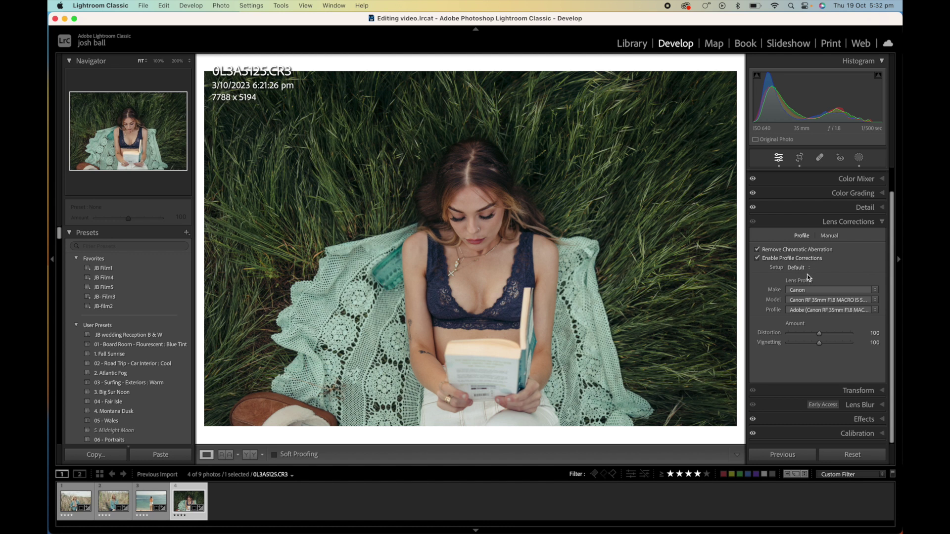
key("super+7")
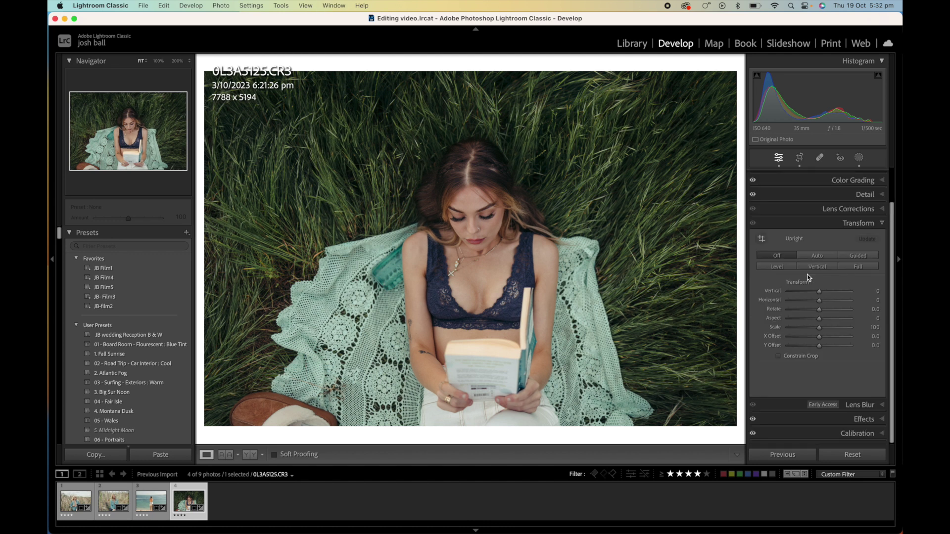
key("super+8")
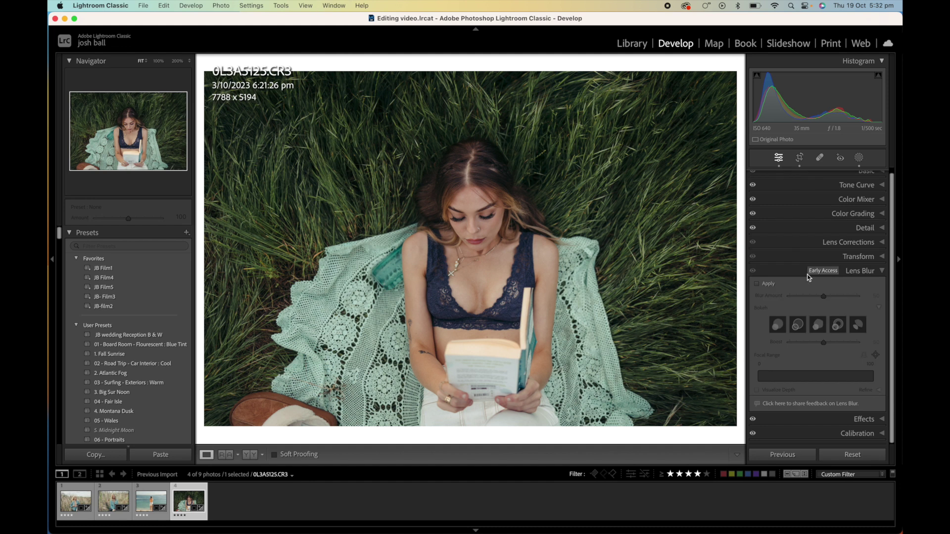
key("super+9")
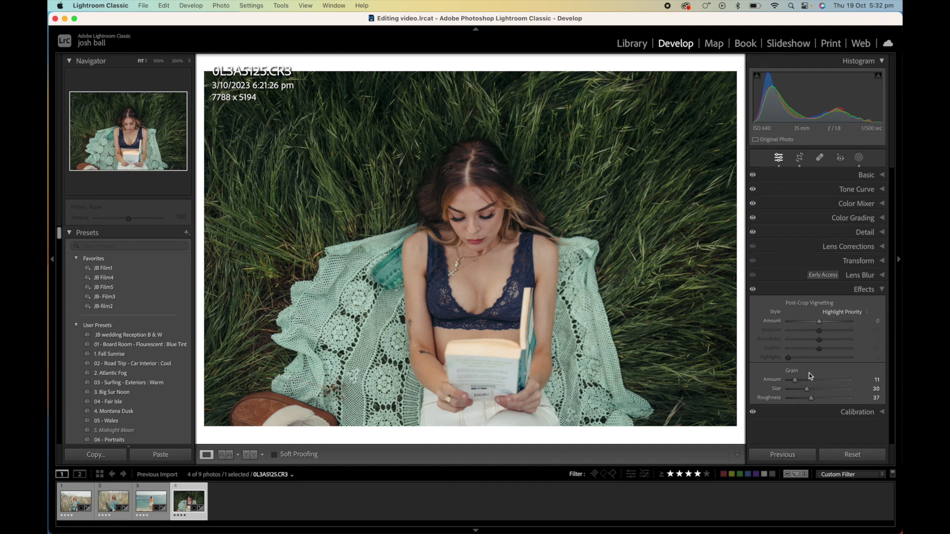
Cool the portrait's white balance by setting the temperature to 6,011.
key("super+1")
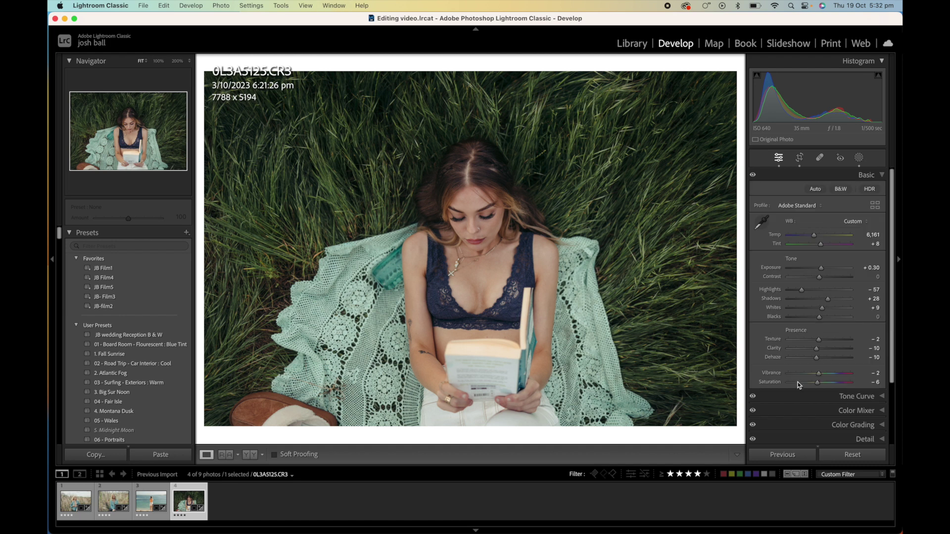
scroll(811, 346, "down", 3)
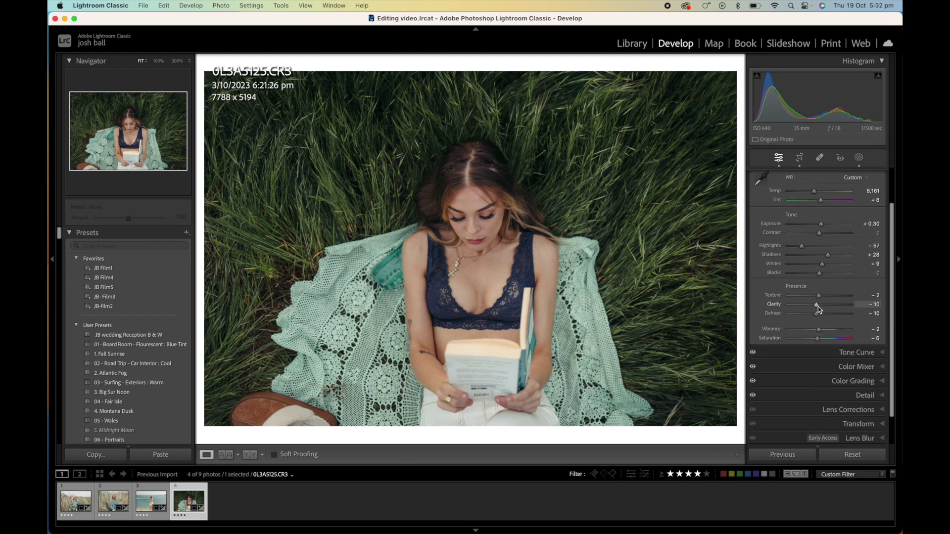
scroll(817, 307, "up", 1)
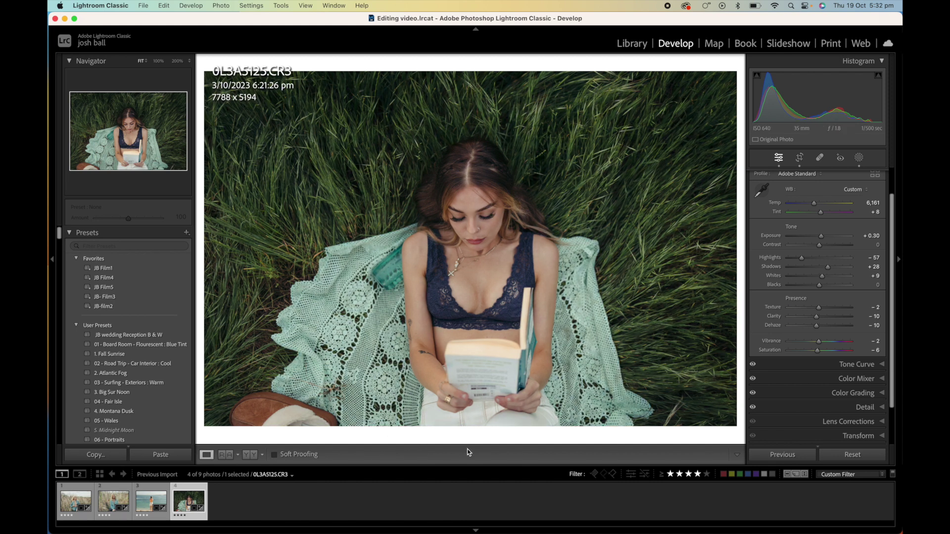
left_click(874, 204)
key("Return")
Examine the woman's face, necklace, lace top and book at 100% zoom, and return to the fitted view.
left_click(475, 228)
left_click_drag(492, 244, 417, 239)
left_click(159, 61)
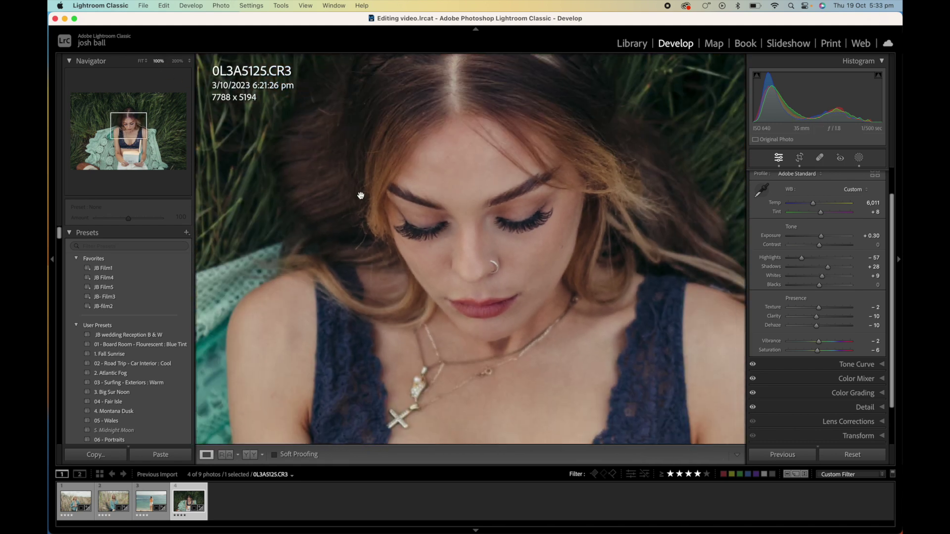
left_click_drag(482, 279, 478, 82)
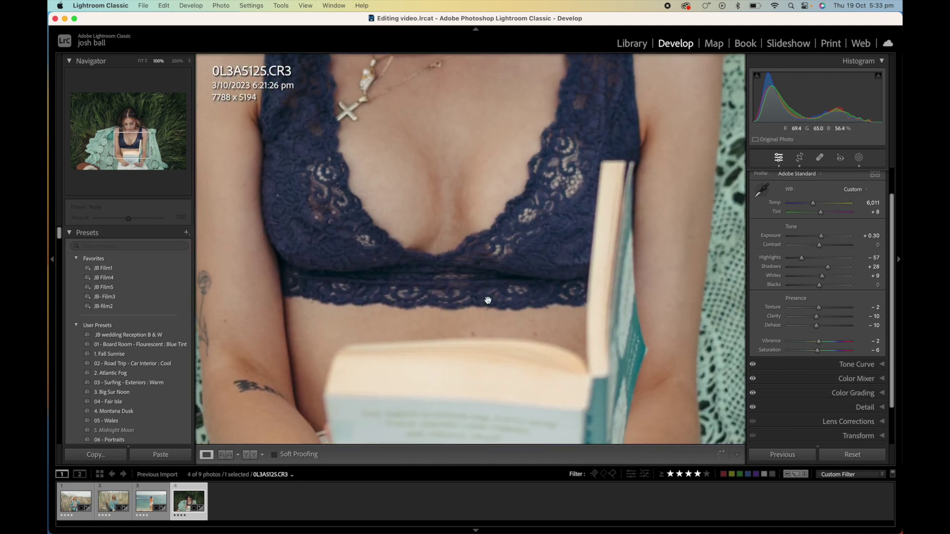
left_click_drag(371, 292, 433, 432)
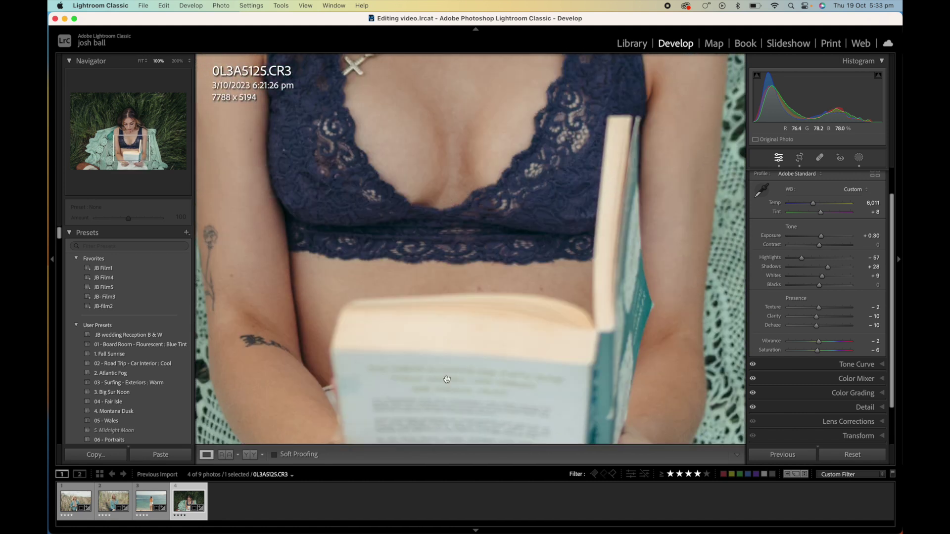
left_click_drag(458, 222, 462, 364)
left_click_drag(451, 147, 456, 290)
left_click(465, 255)
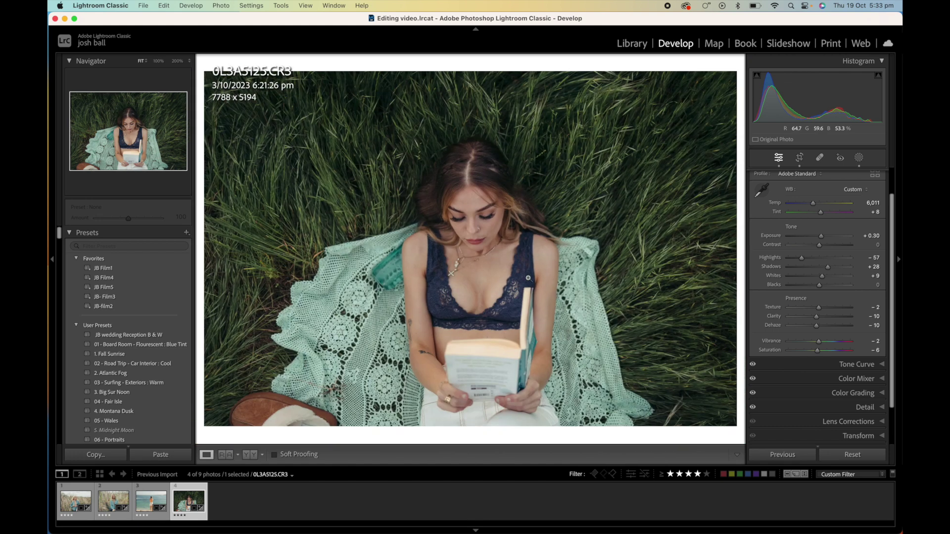